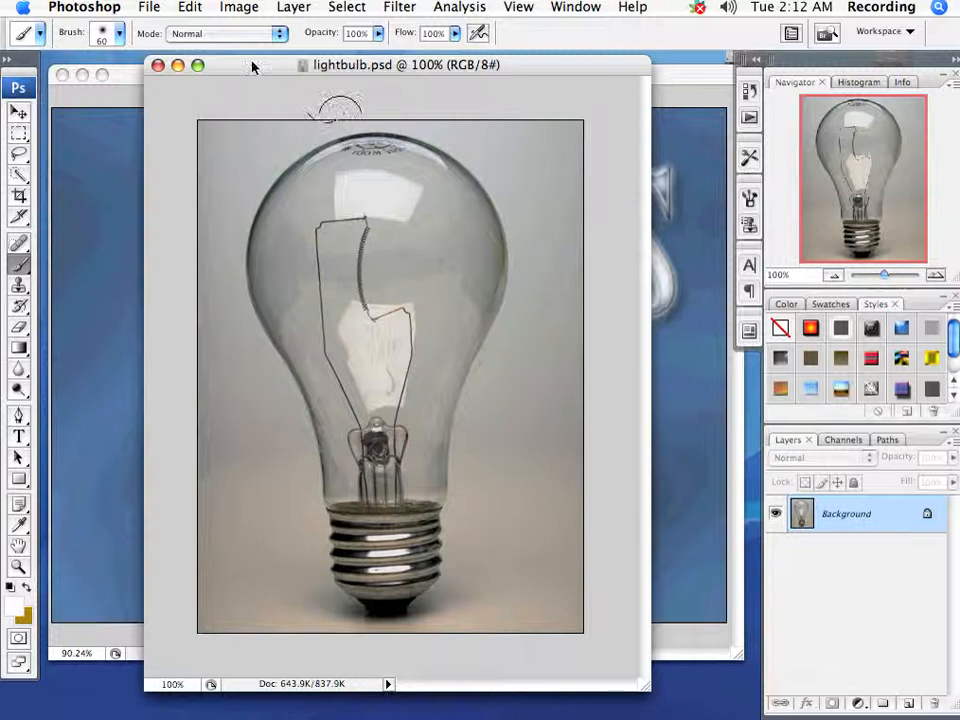
Check the Alpha 2 mask channel and load it as a new selection around the light bulb in the RGB image.
{"action": "left_click_drag", "start_coordinate": [251, 66], "coordinate": [274, 80]}
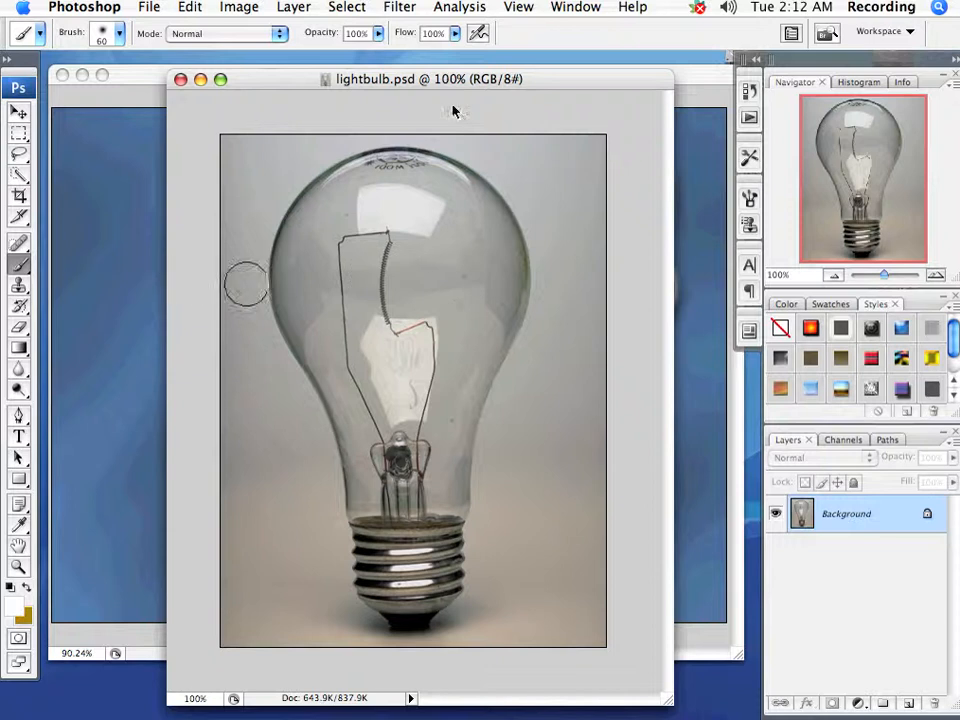
{"action": "left_click_drag", "start_coordinate": [300, 79], "coordinate": [281, 69]}
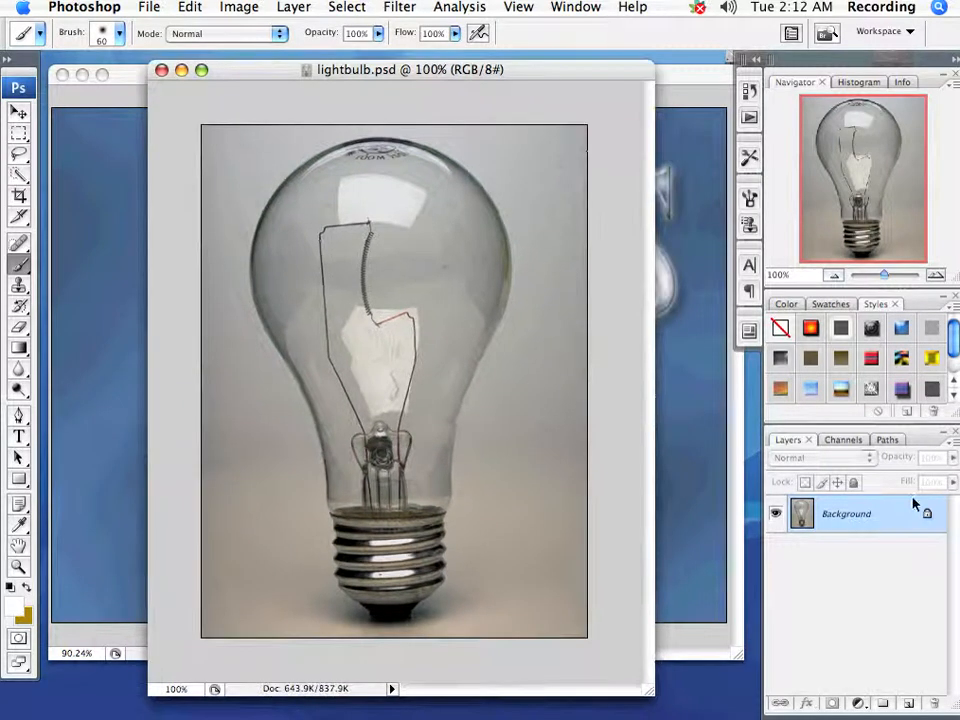
{"action": "left_click", "coordinate": [840, 440]}
{"action": "left_click", "coordinate": [866, 605]}
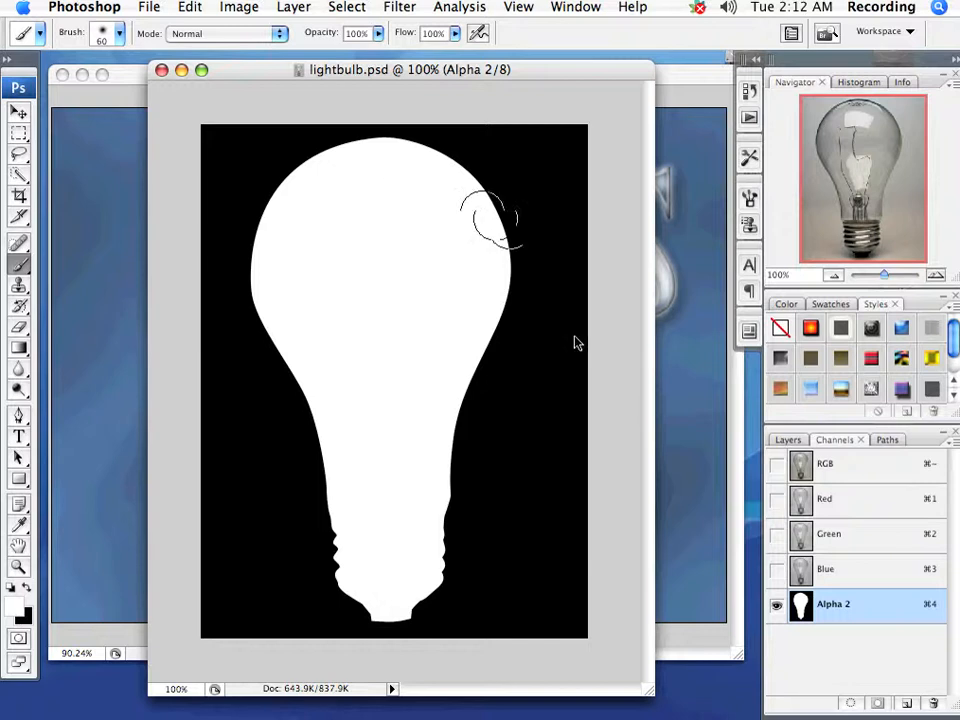
{"action": "left_click", "coordinate": [873, 468]}
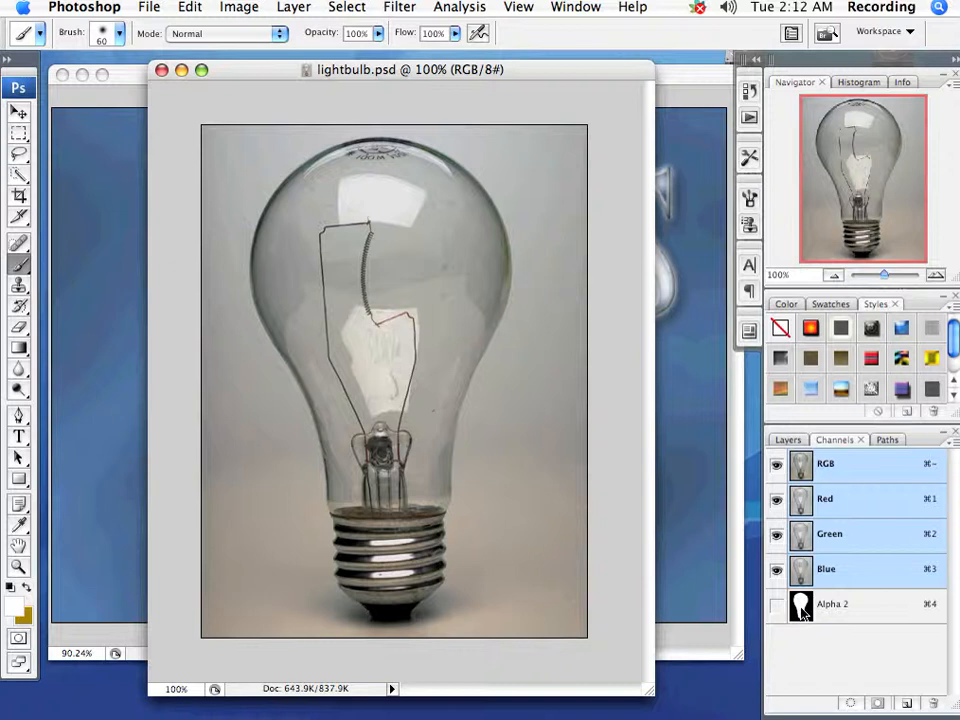
{"action": "left_click", "coordinate": [802, 606], "text": "super"}
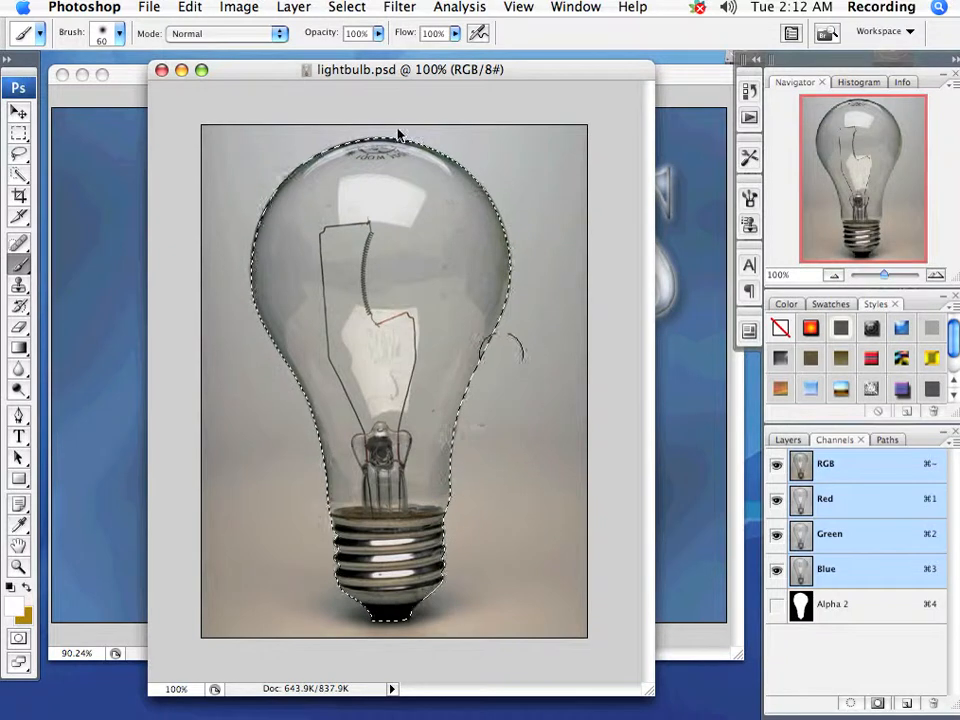
{"action": "left_click", "coordinate": [341, 10]}
{"action": "left_click", "coordinate": [400, 332]}
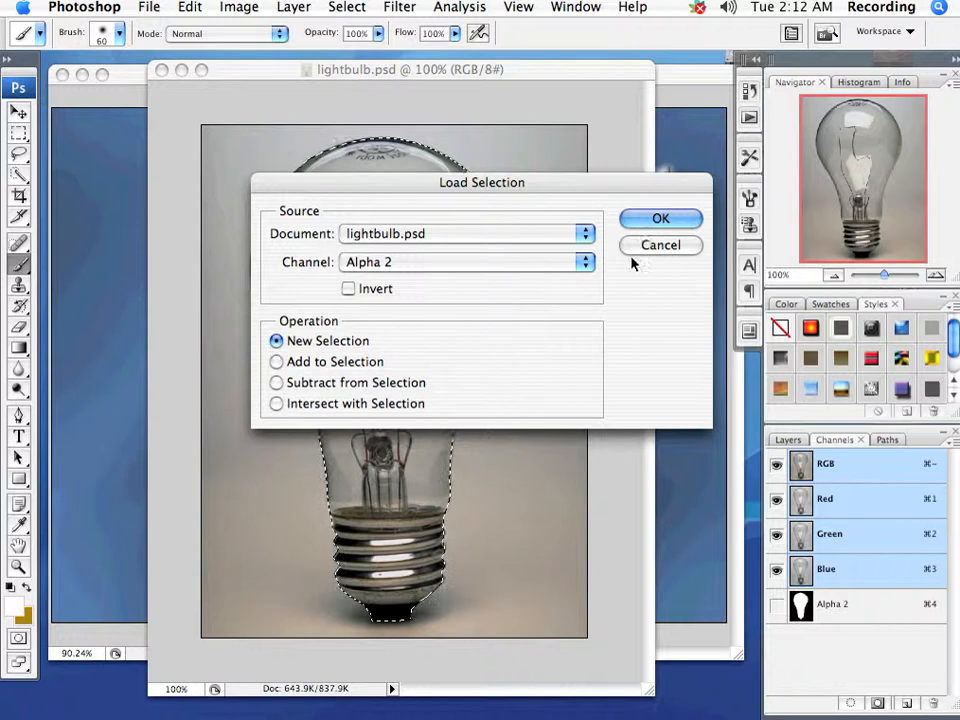
{"action": "key", "text": "Return"}
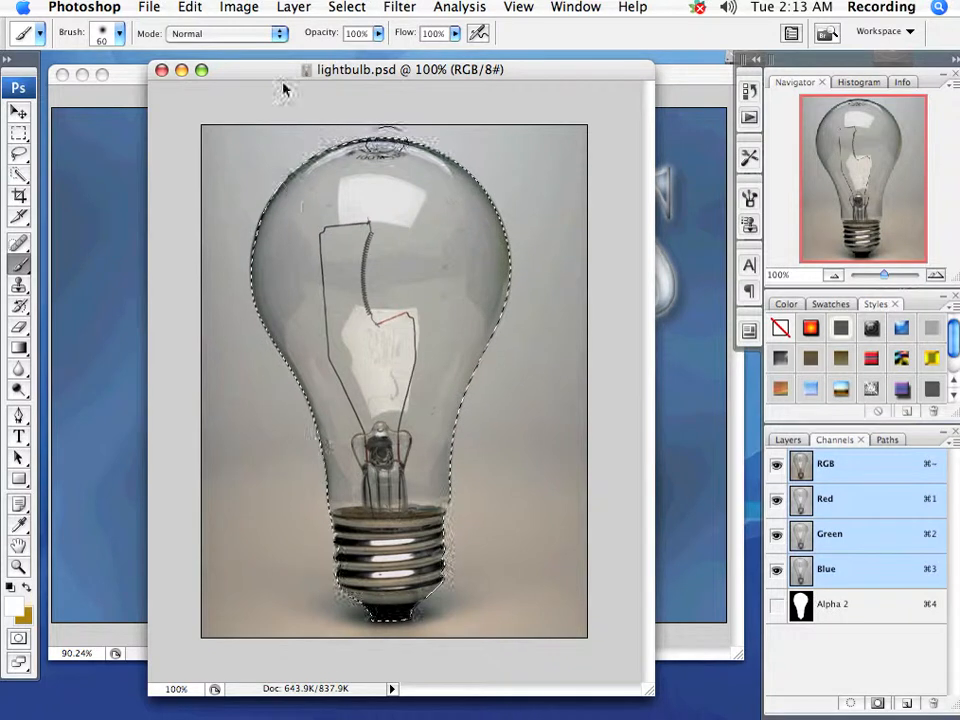
{"action": "left_click_drag", "start_coordinate": [271, 80], "coordinate": [234, 72]}
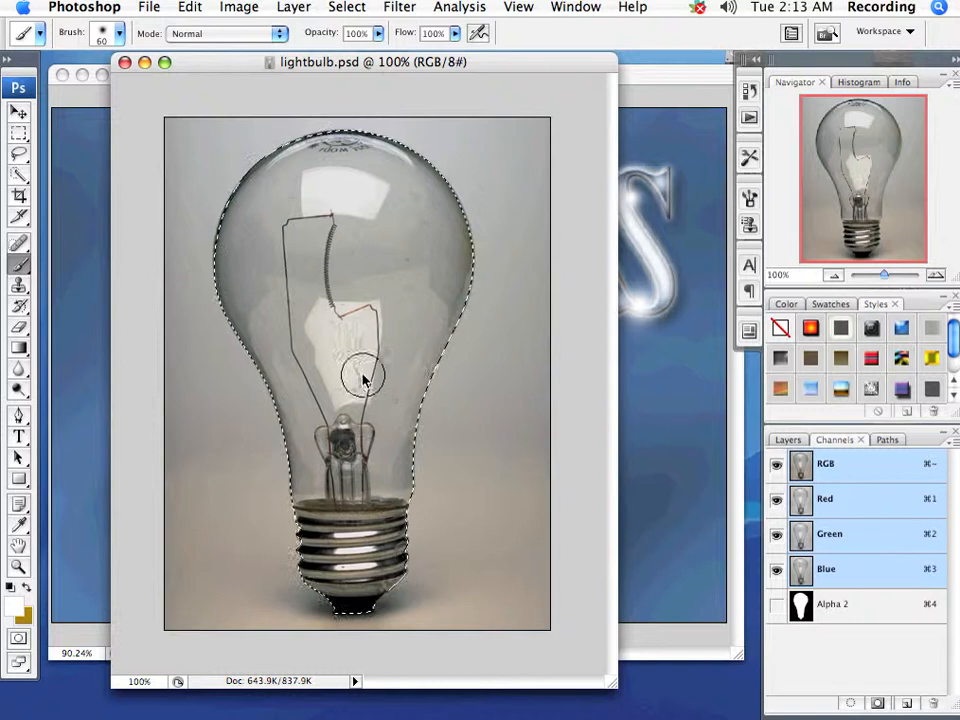
Create a new alpha channel with the default options and display only that channel.
{"action": "left_click", "coordinate": [952, 441]}
{"action": "left_click", "coordinate": [880, 453]}
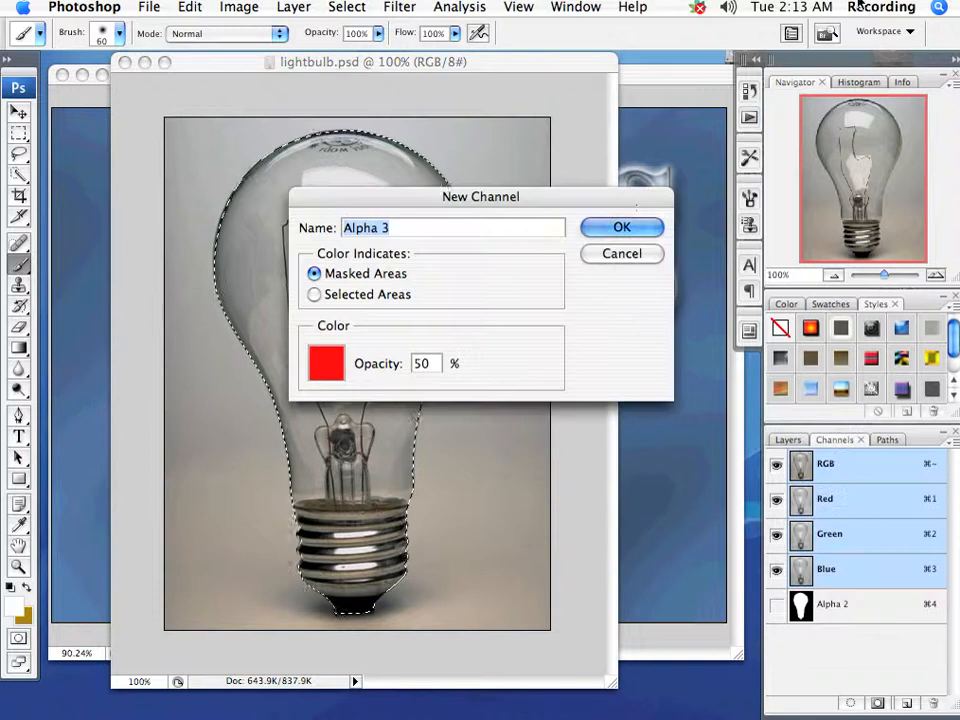
{"action": "left_click", "coordinate": [615, 229]}
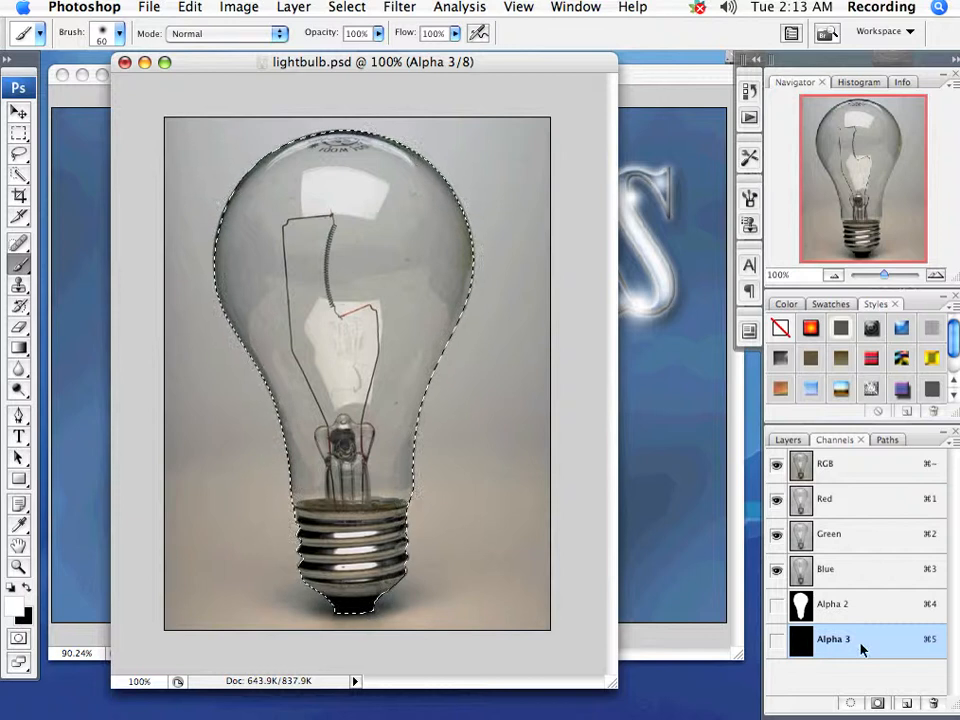
{"action": "left_click", "coordinate": [777, 645]}
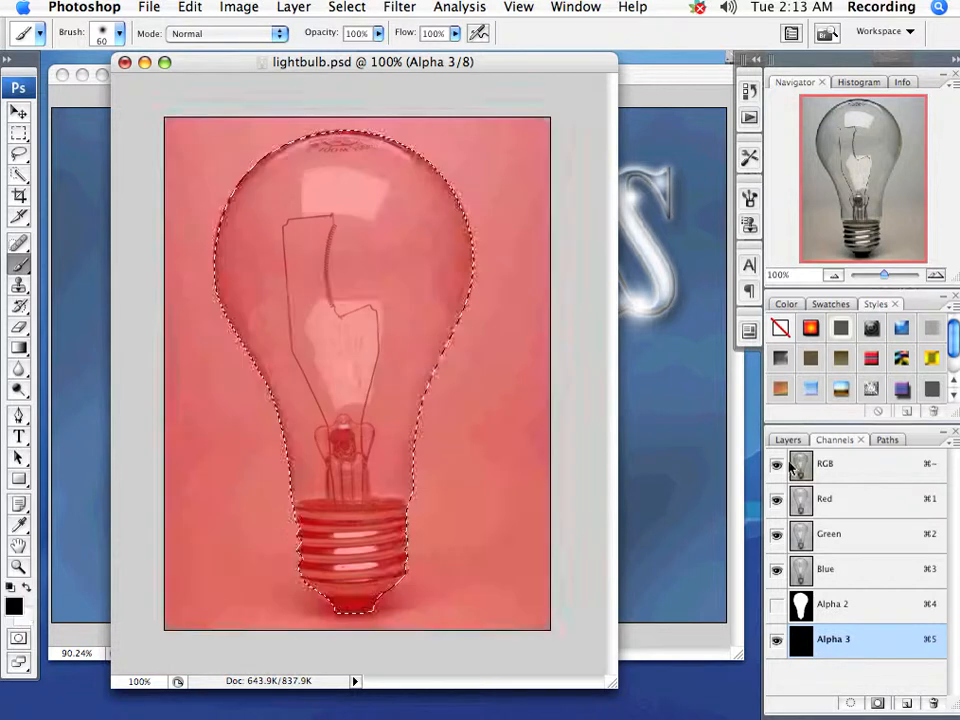
{"action": "left_click", "coordinate": [780, 467]}
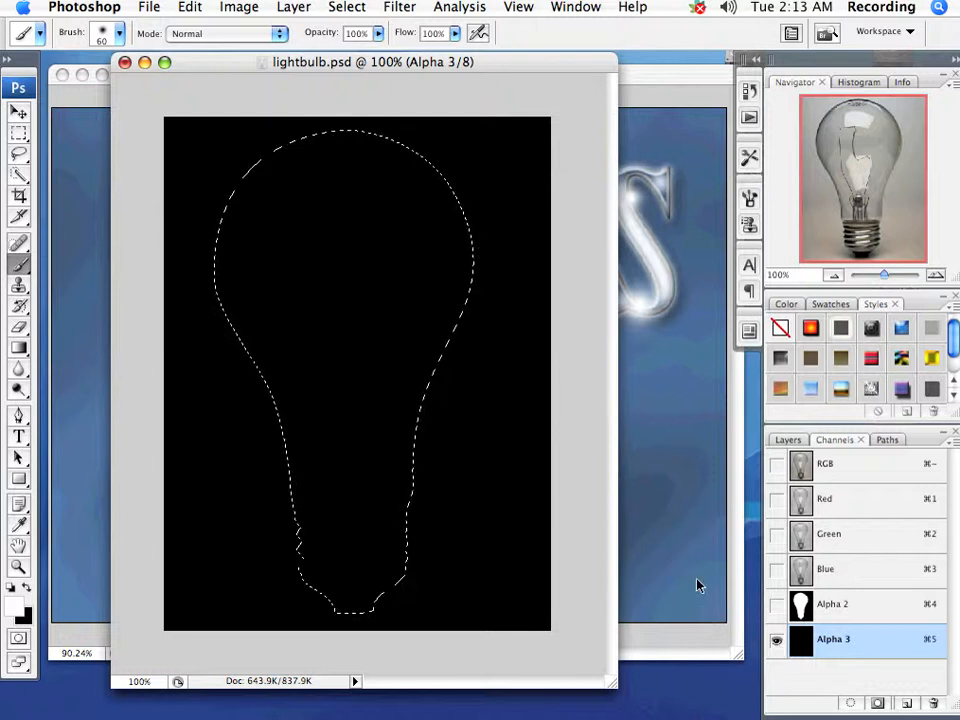
Paste the copied bulb image into the selection in the Alpha 3 channel and invert its tones.
{"action": "left_click", "coordinate": [190, 7]}
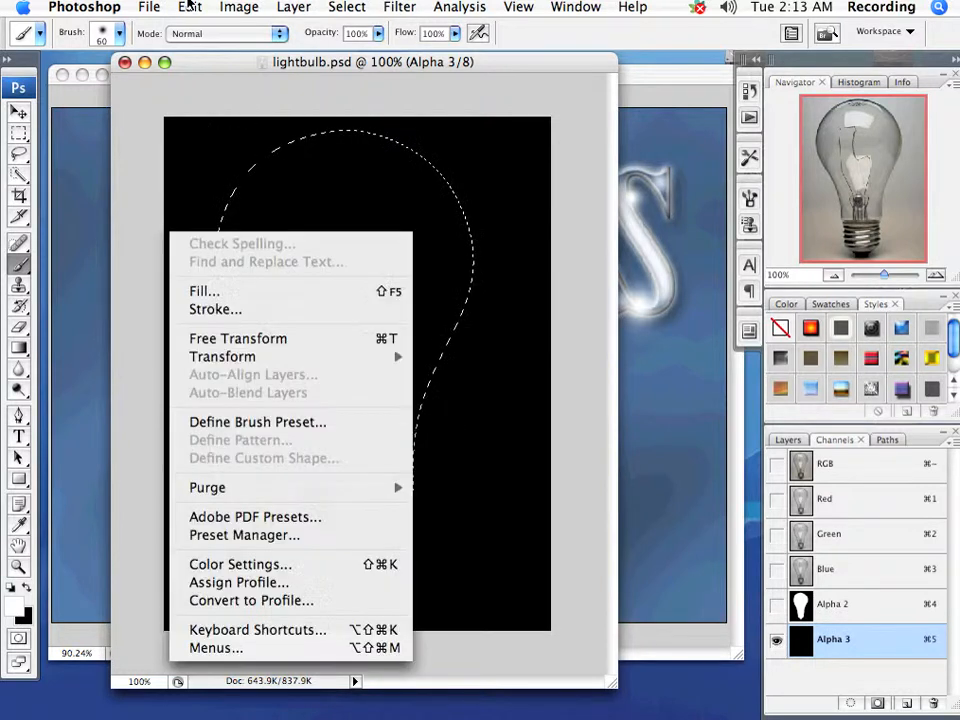
{"action": "left_click", "coordinate": [225, 178]}
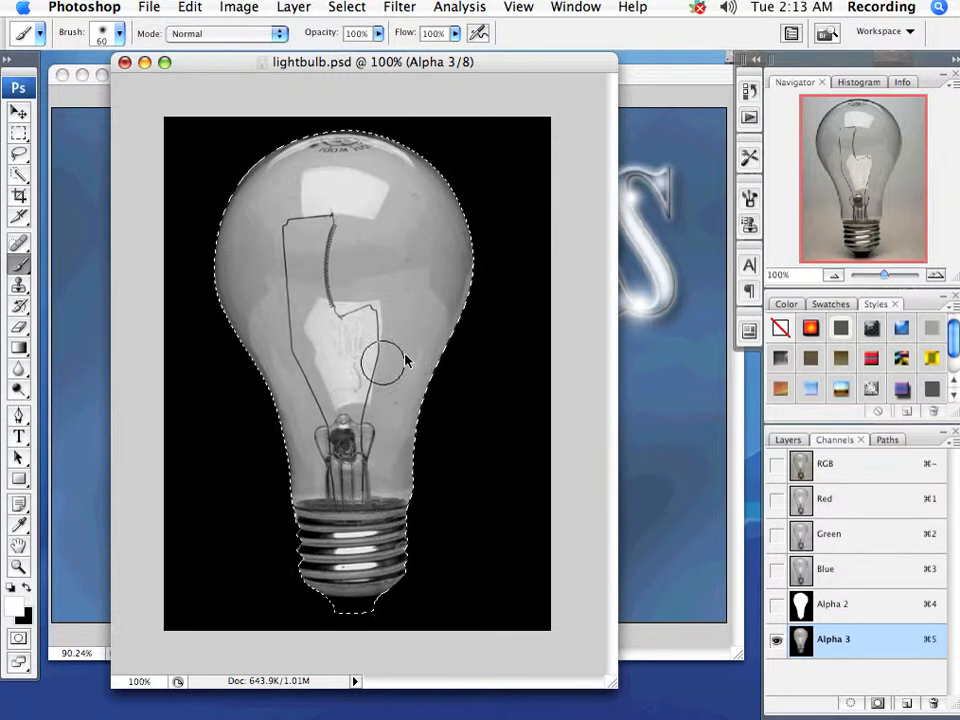
{"action": "double_click", "coordinate": [241, 62]}
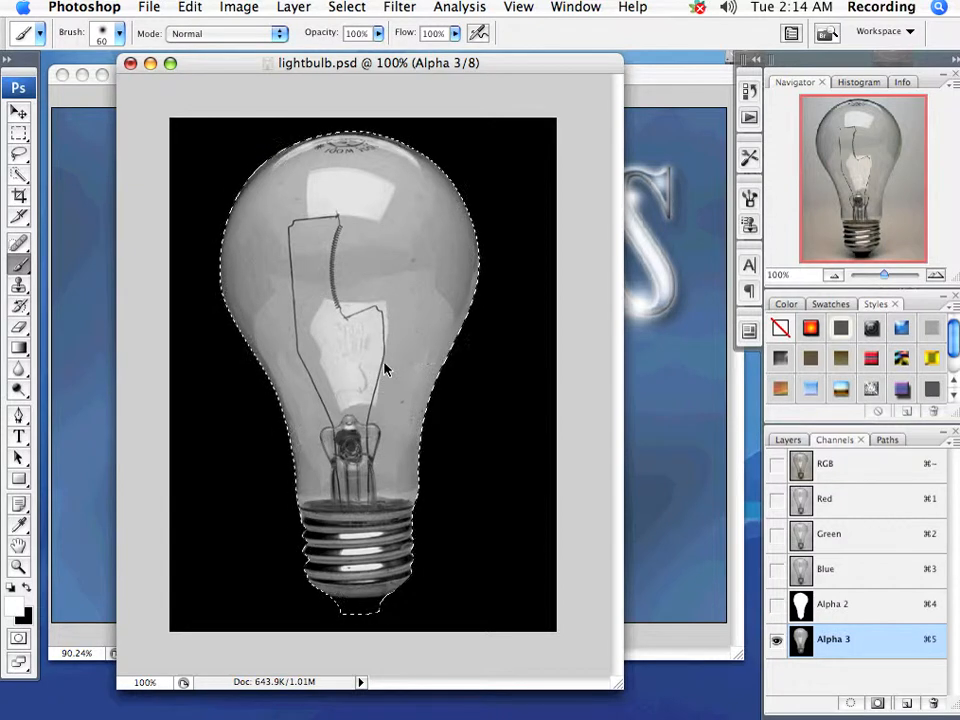
{"action": "key", "text": "super+i"}
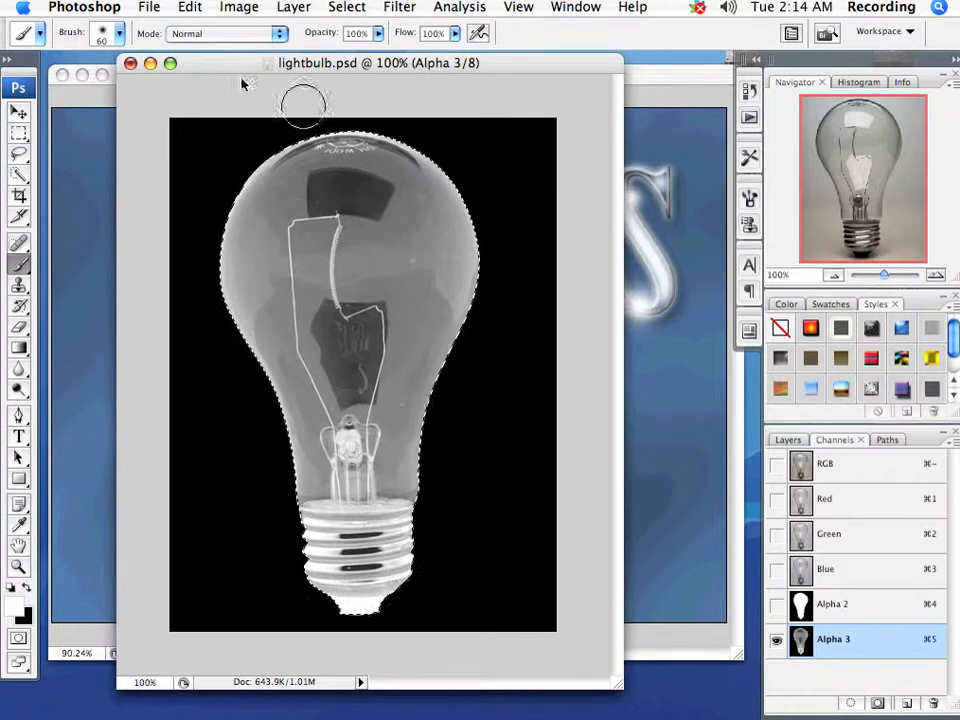
{"action": "left_click_drag", "start_coordinate": [232, 72], "coordinate": [233, 77]}
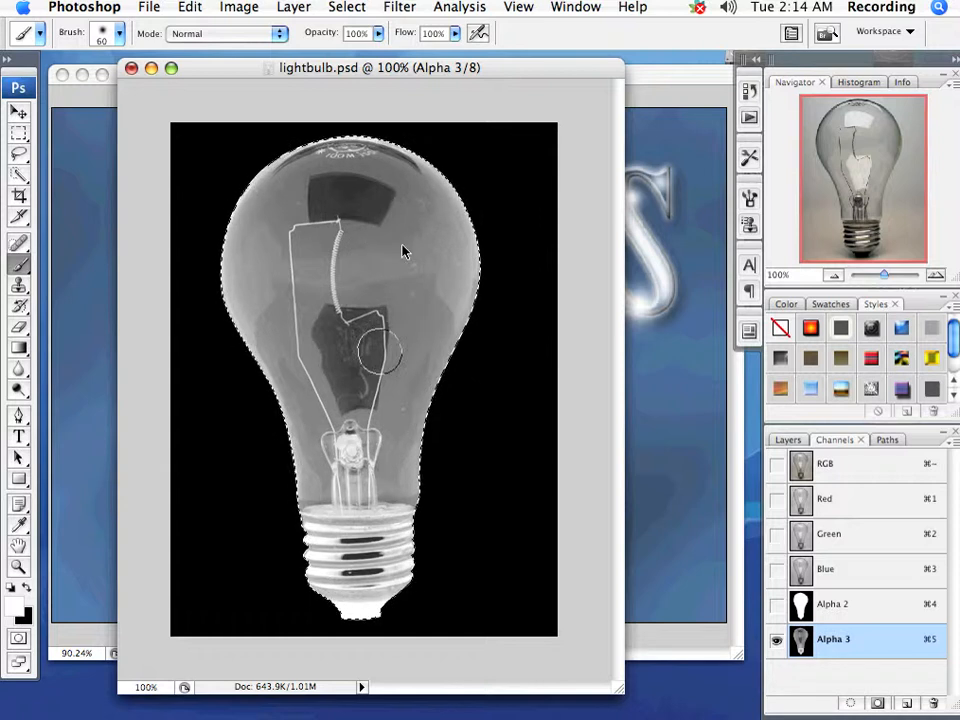
Brighten the inverted bulb in Alpha 3 with Brightness/Contrast, setting brightness to +65 and contrast to +24.
{"action": "left_click", "coordinate": [237, 8]}
{"action": "mouse_move", "coordinate": [242, 58]}
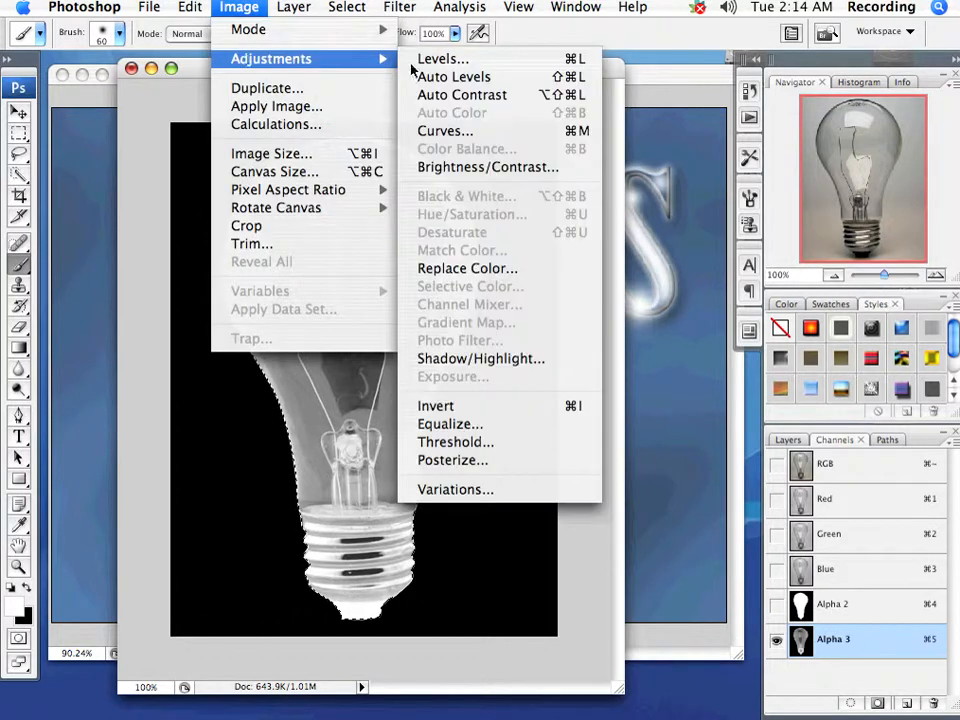
{"action": "left_click", "coordinate": [470, 168]}
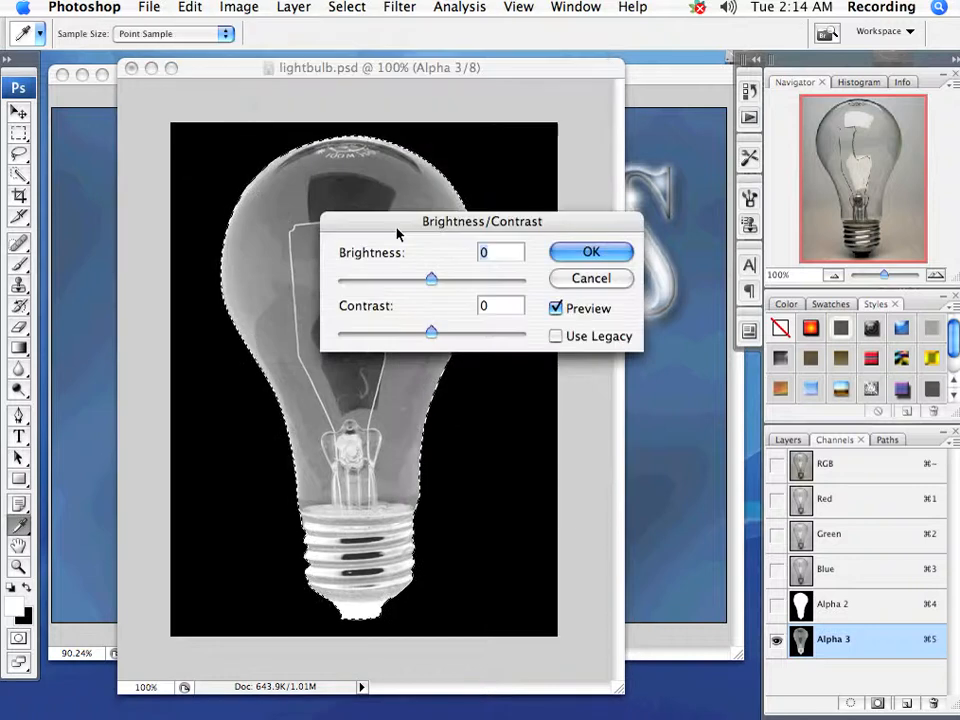
{"action": "left_click_drag", "start_coordinate": [593, 176], "coordinate": [631, 182]}
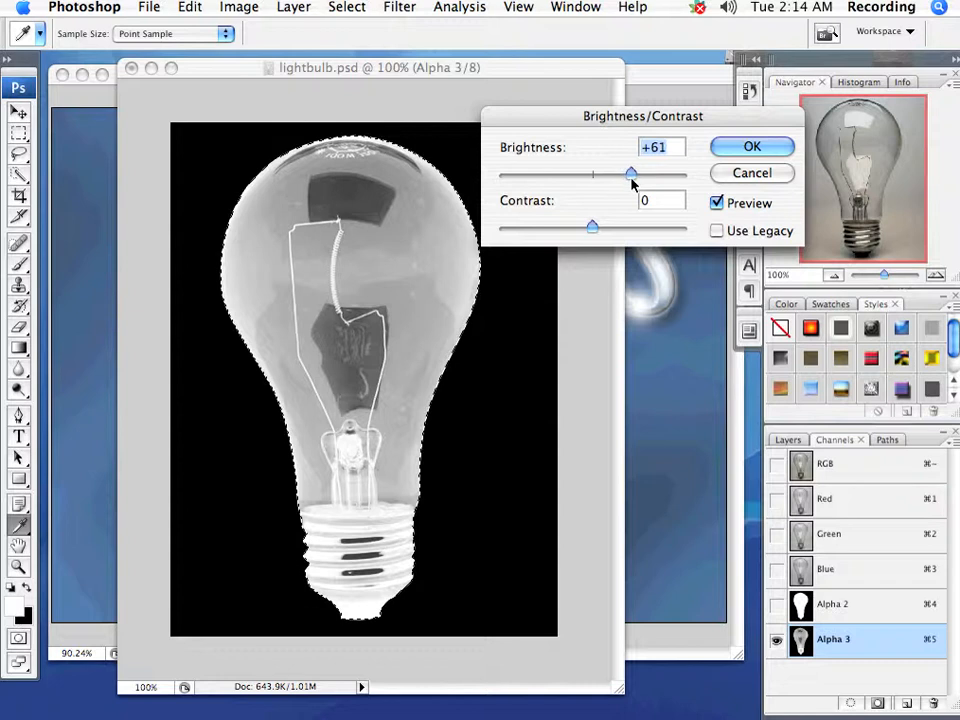
{"action": "left_click_drag", "start_coordinate": [633, 183], "coordinate": [634, 183]}
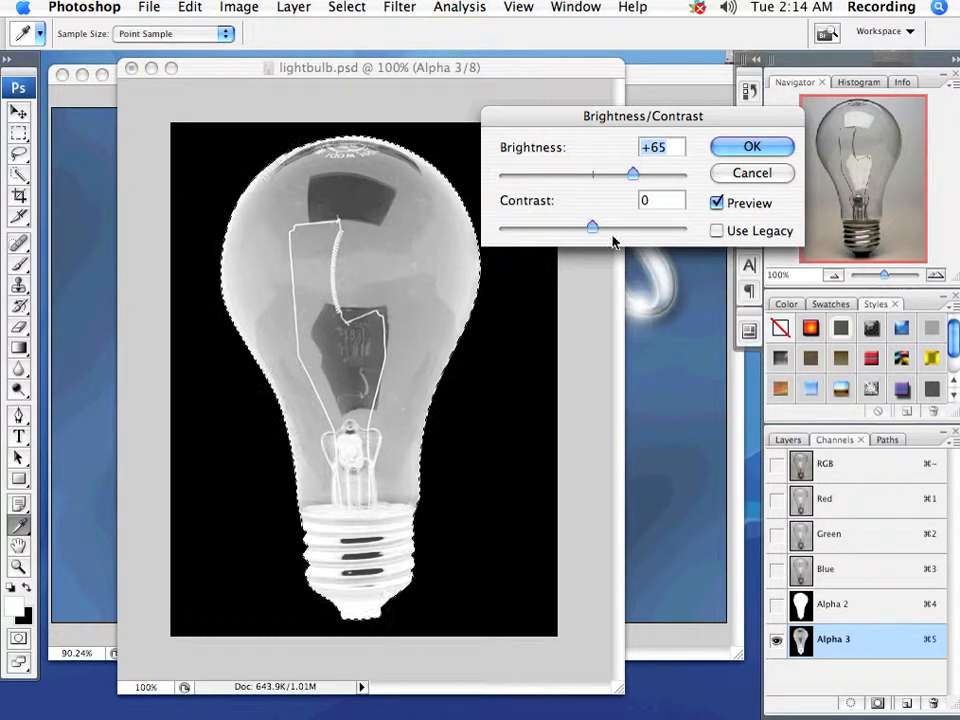
{"action": "left_click_drag", "start_coordinate": [602, 229], "coordinate": [616, 233]}
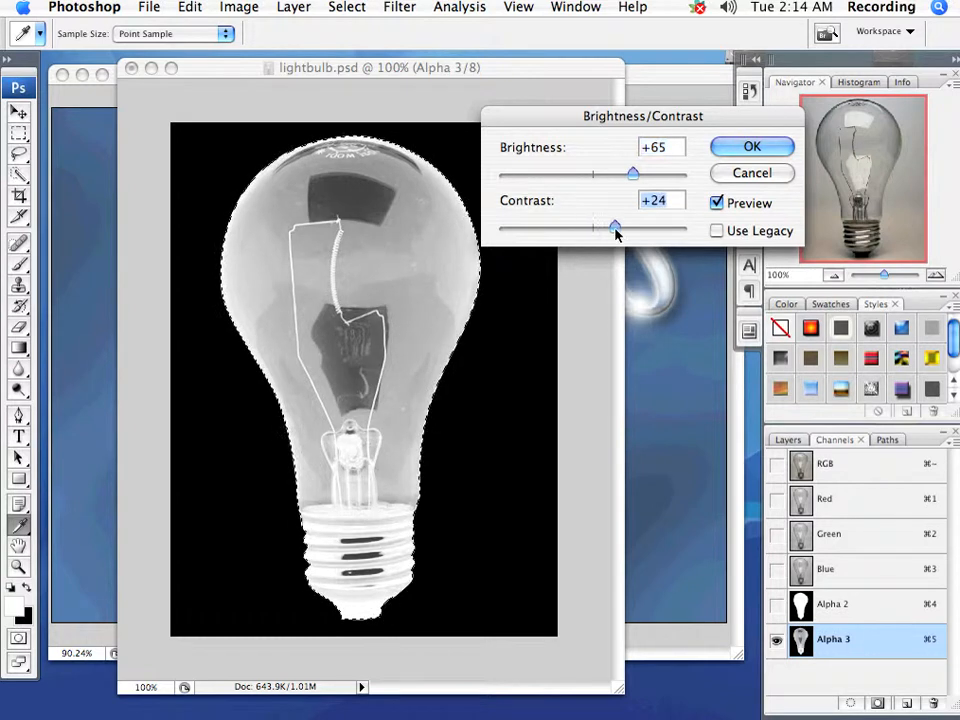
{"action": "left_click", "coordinate": [750, 148]}
Paint the bulb's screw base solid white in the Alpha 3 mask and whiten the glass edges with a 125-pixel brush.
{"action": "key", "text": "b"}
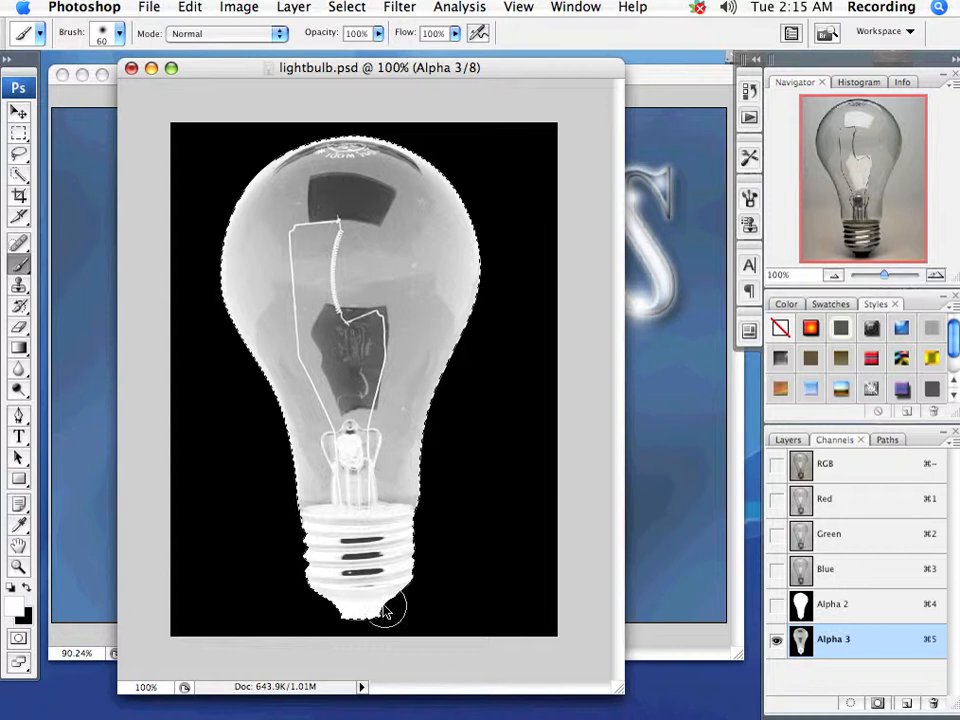
{"action": "mouse_move", "coordinate": [354, 583]}
{"action": "left_mouse_down"}
{"action": "mouse_move", "coordinate": [386, 574]}
{"action": "mouse_move", "coordinate": [337, 560]}
{"action": "mouse_move", "coordinate": [403, 553]}
{"action": "mouse_move", "coordinate": [345, 600]}
{"action": "mouse_move", "coordinate": [326, 546]}
{"action": "left_mouse_up"}
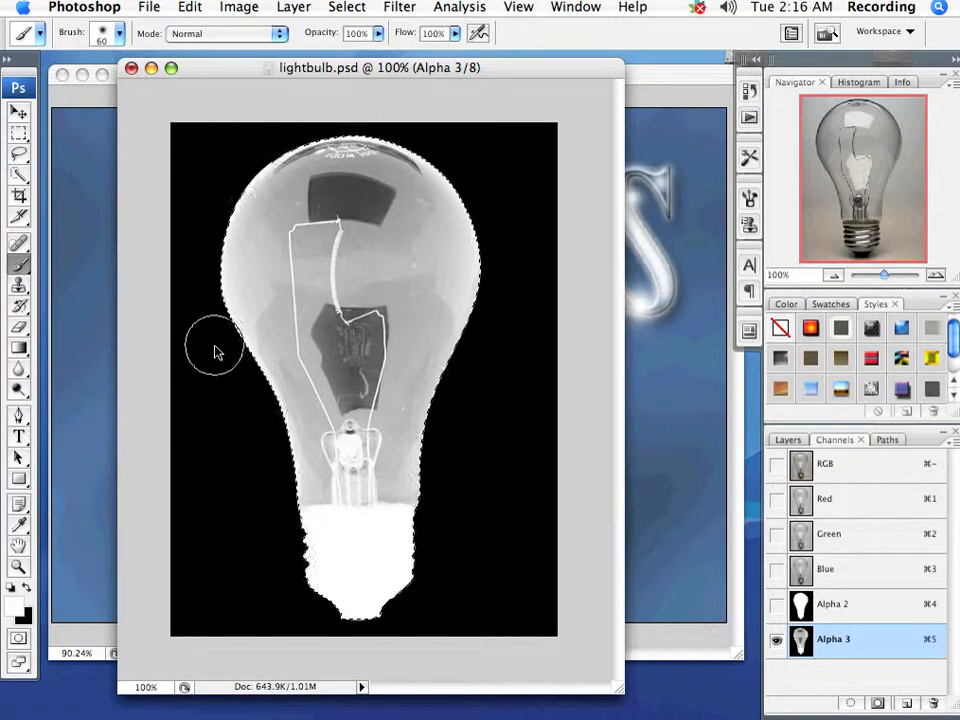
{"action": "key", "text": "bracketright"}
{"action": "key", "text": "bracketright"}
{"action": "key", "text": "bracketright"}
{"action": "key", "text": "bracketright"}
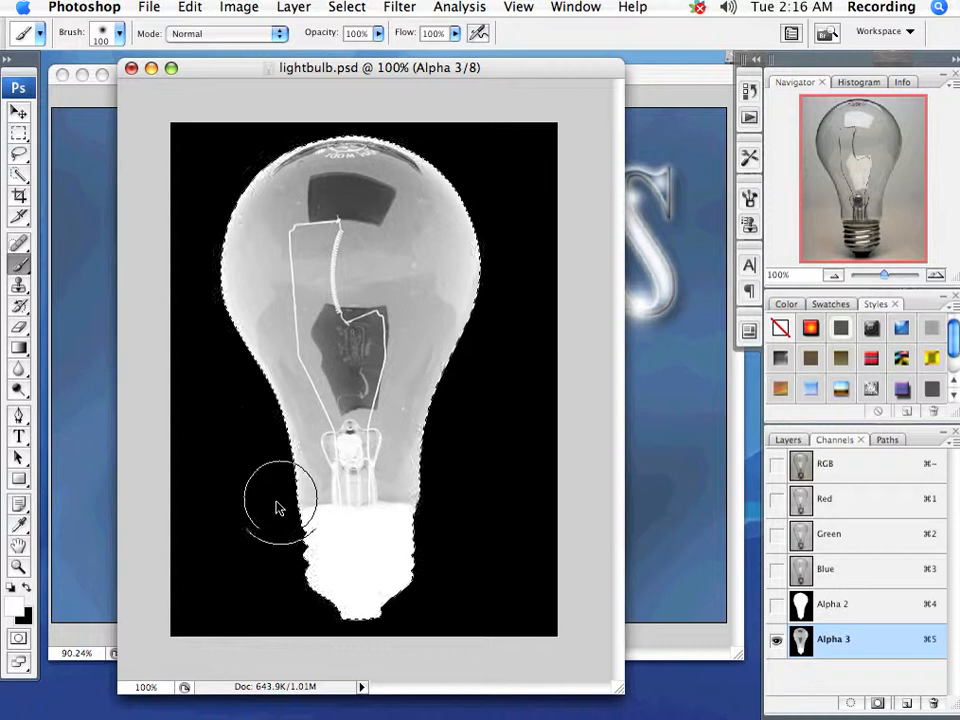
{"action": "key", "text": "bracketright"}
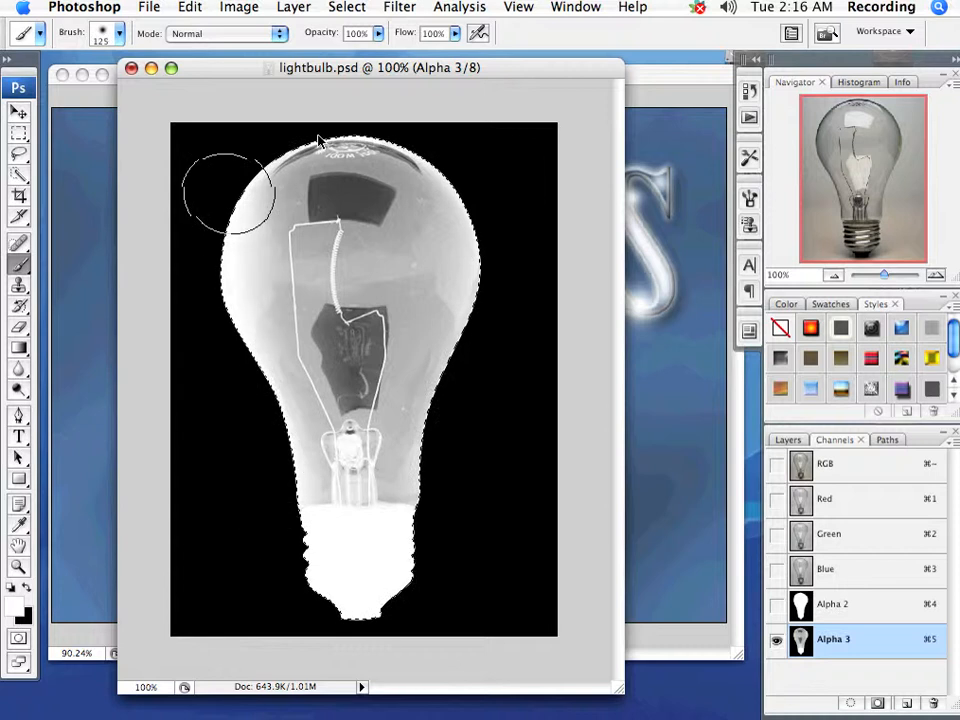
{"action": "mouse_move", "coordinate": [318, 136]}
{"action": "left_mouse_down"}
{"action": "mouse_move", "coordinate": [484, 229]}
{"action": "mouse_move", "coordinate": [436, 478]}
{"action": "mouse_move", "coordinate": [391, 570]}
{"action": "mouse_move", "coordinate": [266, 506]}
{"action": "mouse_move", "coordinate": [173, 241]}
{"action": "mouse_move", "coordinate": [204, 198]}
{"action": "mouse_move", "coordinate": [450, 486]}
{"action": "mouse_move", "coordinate": [488, 276]}
{"action": "left_mouse_up"}
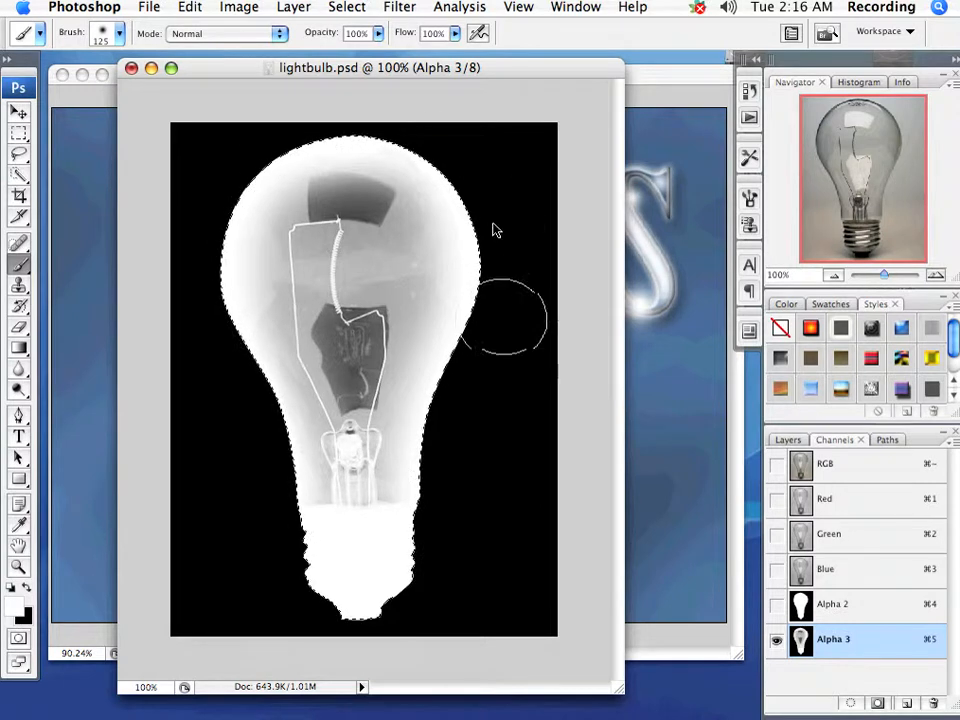
Return to the RGB composite and load the Alpha 3 channel as a new selection.
{"action": "left_click", "coordinate": [864, 469]}
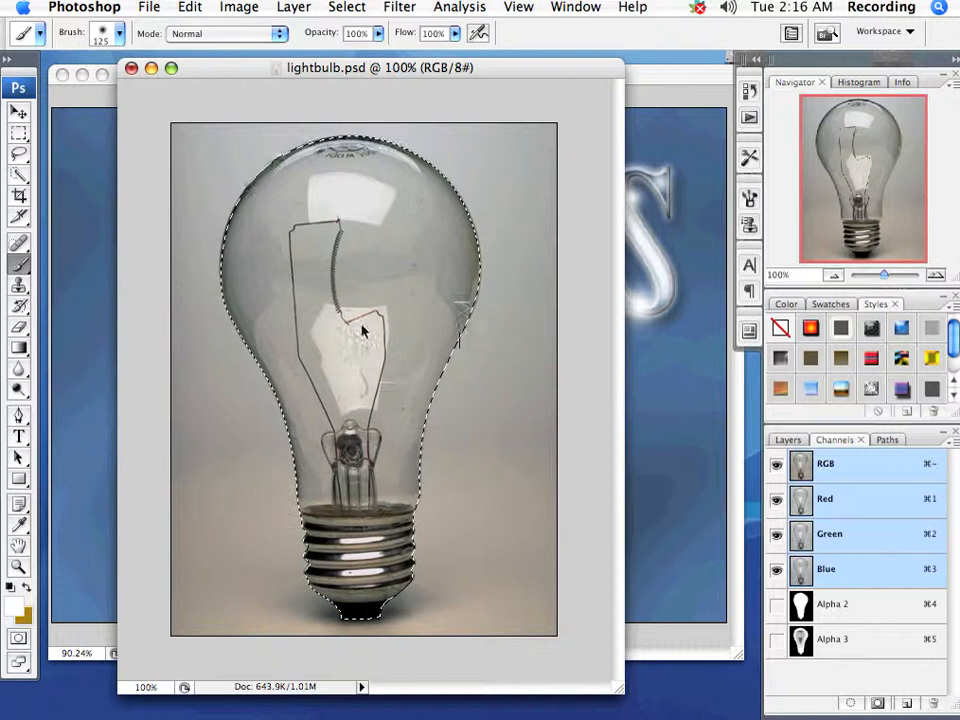
{"action": "left_click", "coordinate": [358, 9]}
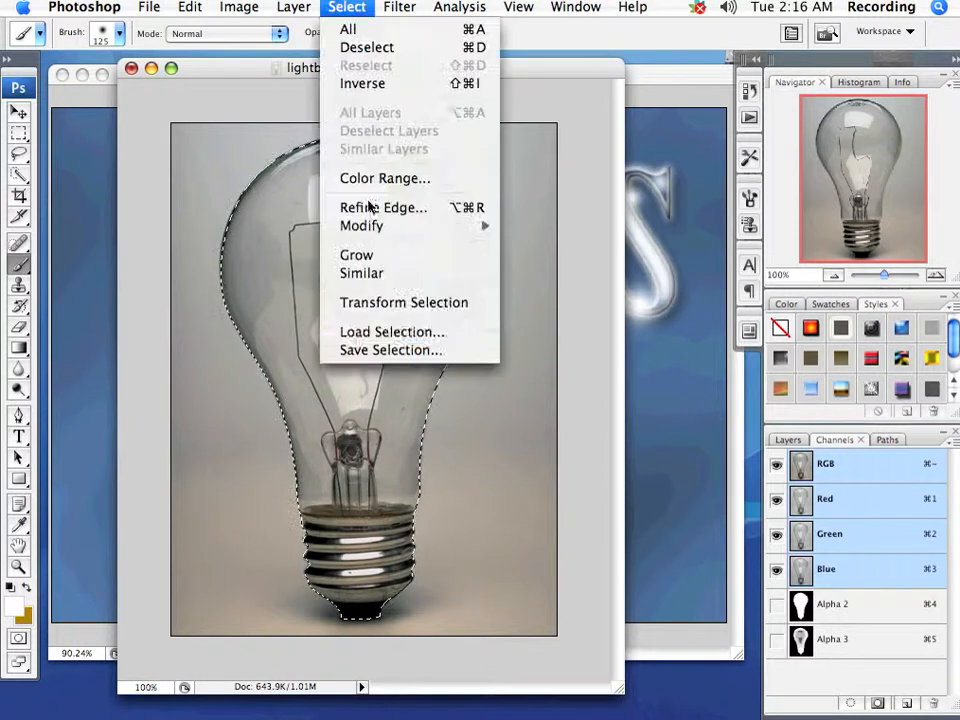
{"action": "left_click", "coordinate": [396, 334]}
{"action": "left_click", "coordinate": [438, 264]}
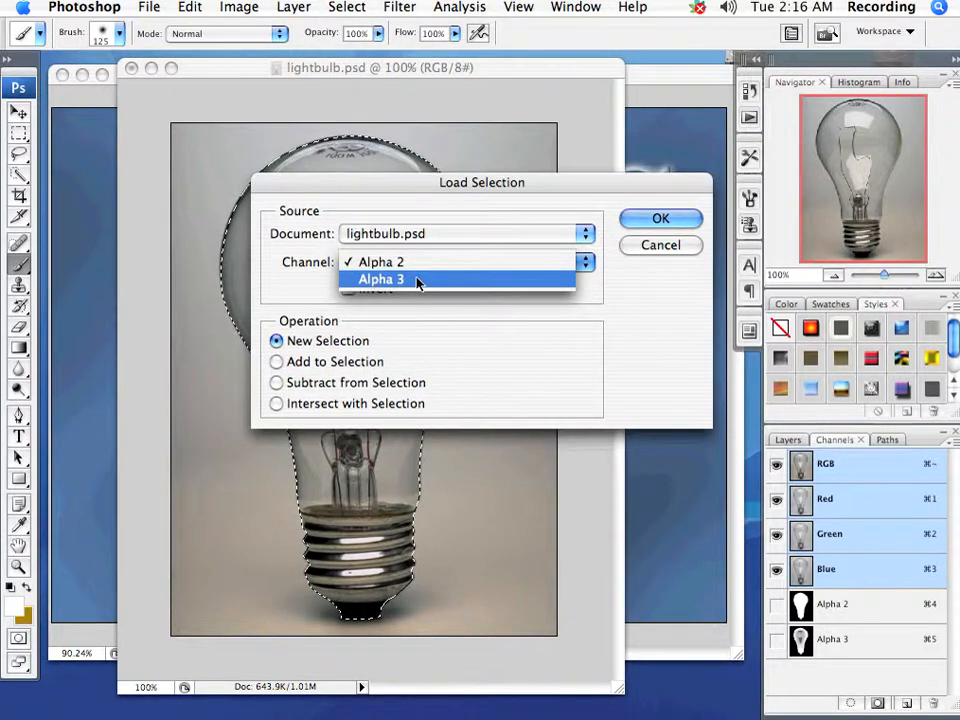
{"action": "left_click", "coordinate": [418, 284]}
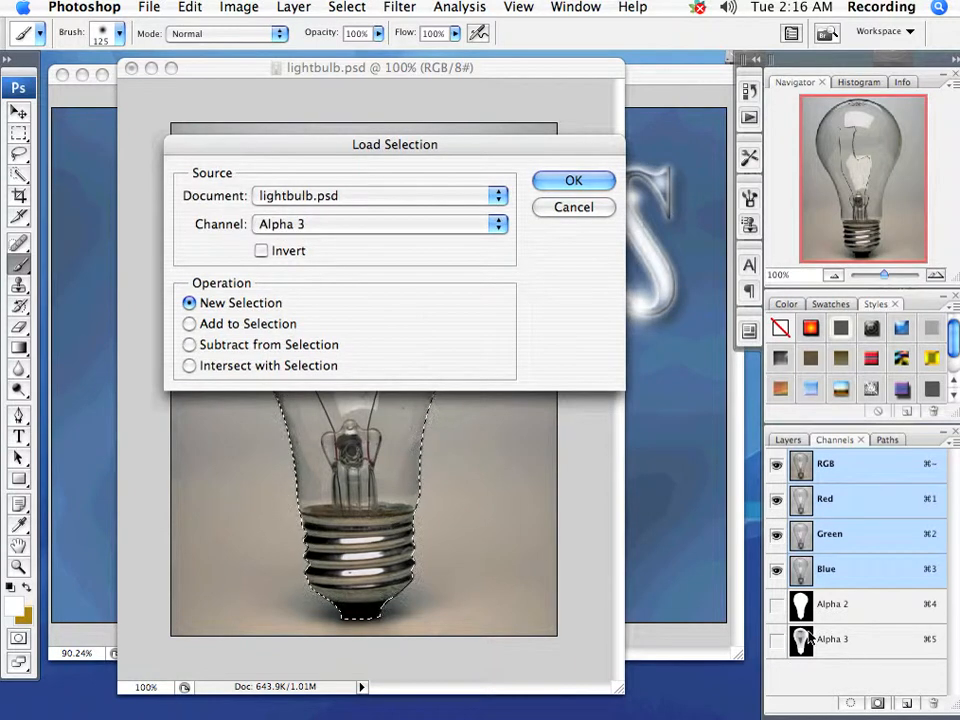
{"action": "left_click", "coordinate": [561, 184]}
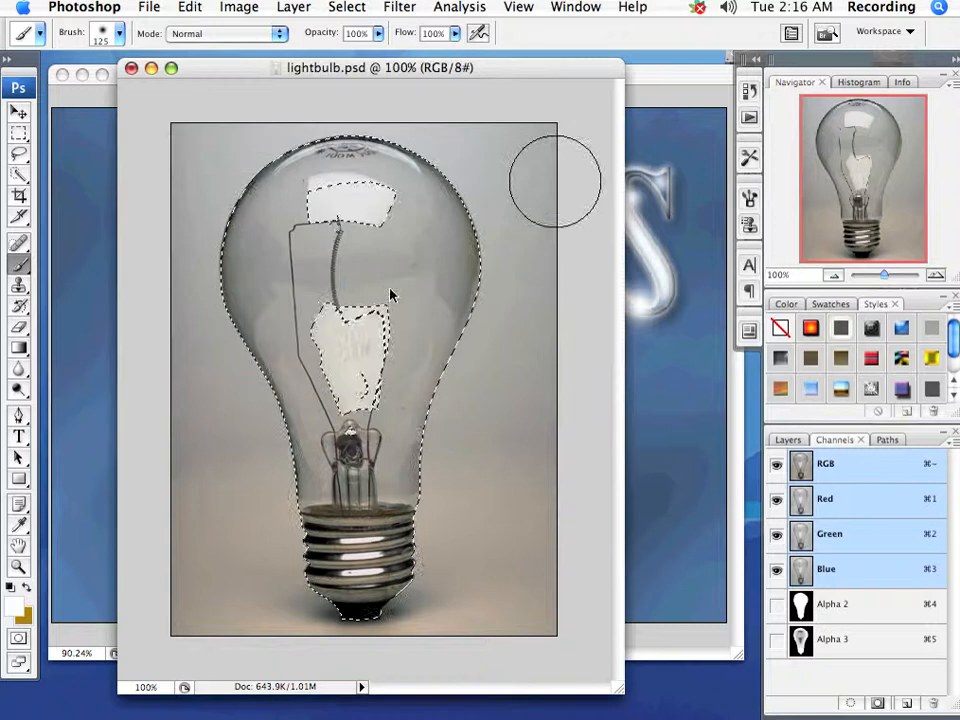
Copy the selected semi-transparent bulb and bring the background.psd document to the front.
{"action": "left_click", "coordinate": [187, 12]}
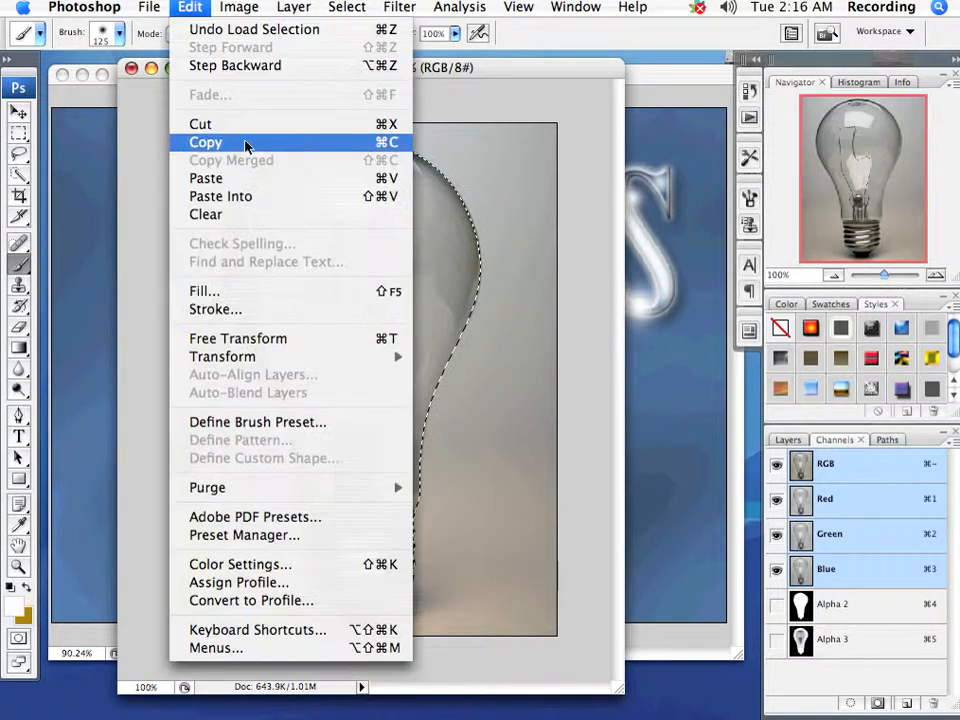
{"action": "left_click", "coordinate": [245, 143]}
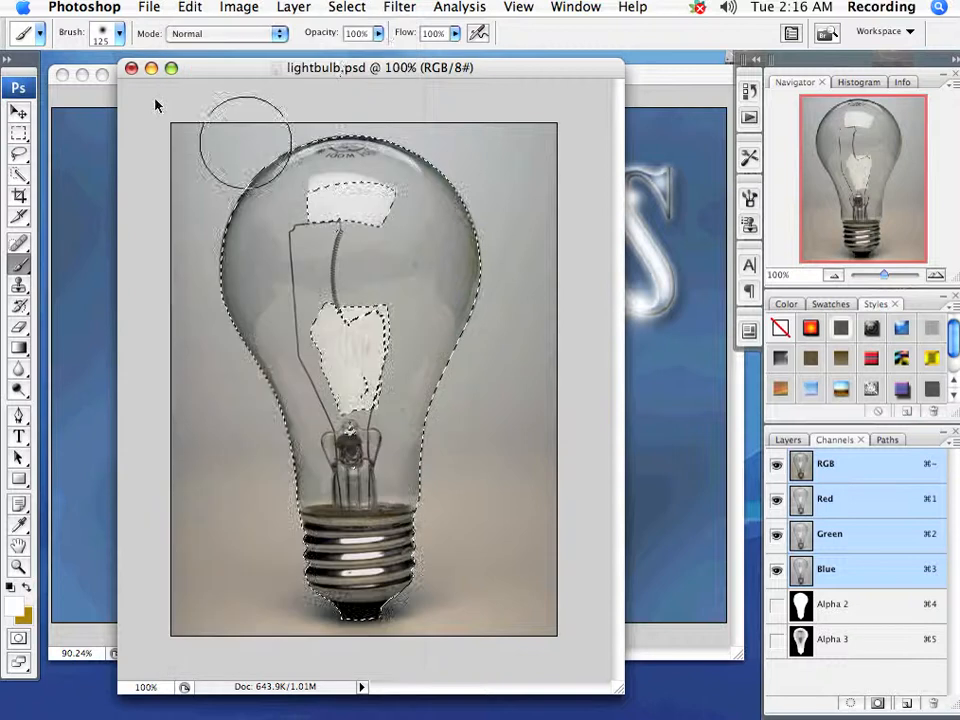
{"action": "left_click", "coordinate": [653, 75]}
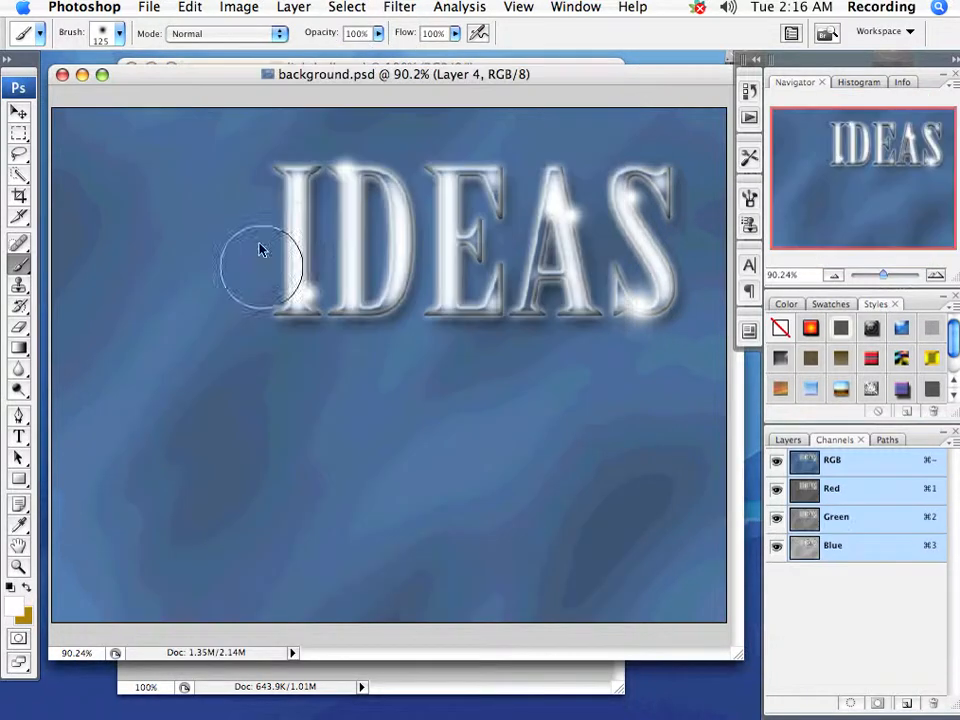
Paste the copied bulb into background.psd and position it over the first letters of IDEAS.
{"action": "left_click", "coordinate": [189, 7]}
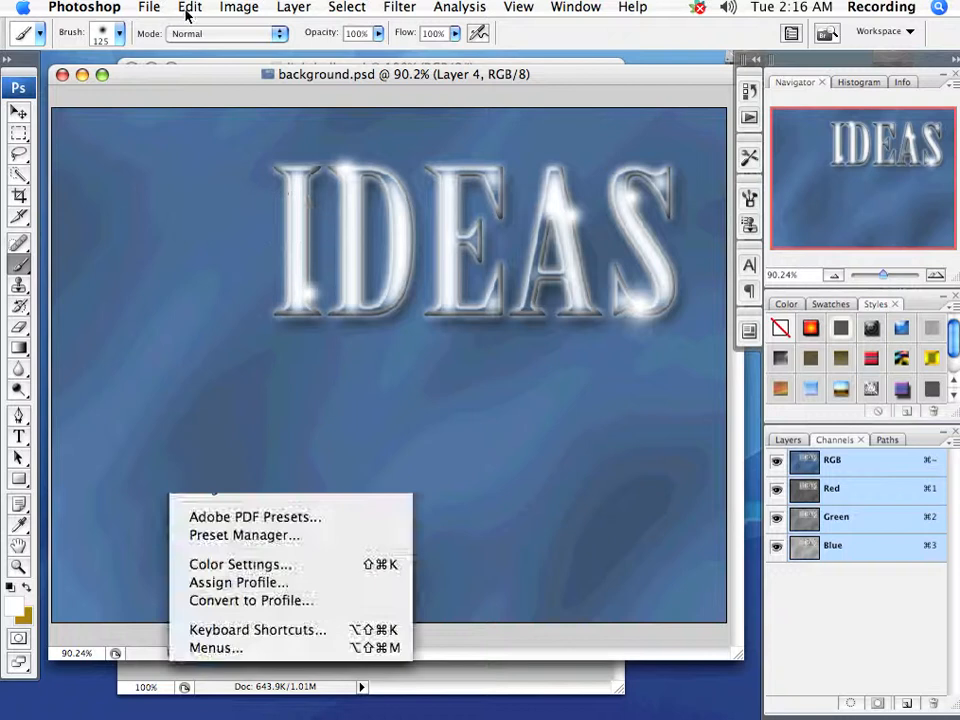
{"action": "left_click", "coordinate": [205, 178]}
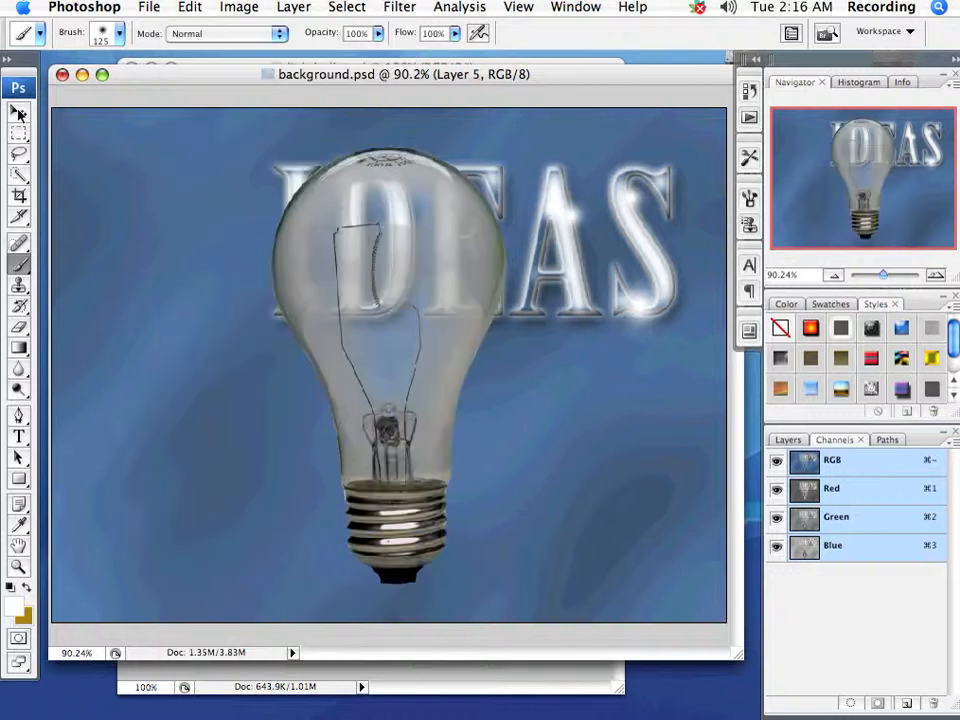
{"action": "key", "text": "v"}
{"action": "mouse_move", "coordinate": [391, 249]}
{"action": "left_mouse_down"}
{"action": "mouse_move", "coordinate": [535, 355]}
{"action": "mouse_move", "coordinate": [313, 300]}
{"action": "mouse_move", "coordinate": [292, 308]}
{"action": "mouse_move", "coordinate": [347, 317]}
{"action": "mouse_move", "coordinate": [297, 303]}
{"action": "mouse_move", "coordinate": [287, 242]}
{"action": "mouse_move", "coordinate": [296, 285]}
{"action": "mouse_move", "coordinate": [345, 285]}
{"action": "mouse_move", "coordinate": [315, 287]}
{"action": "left_mouse_up"}
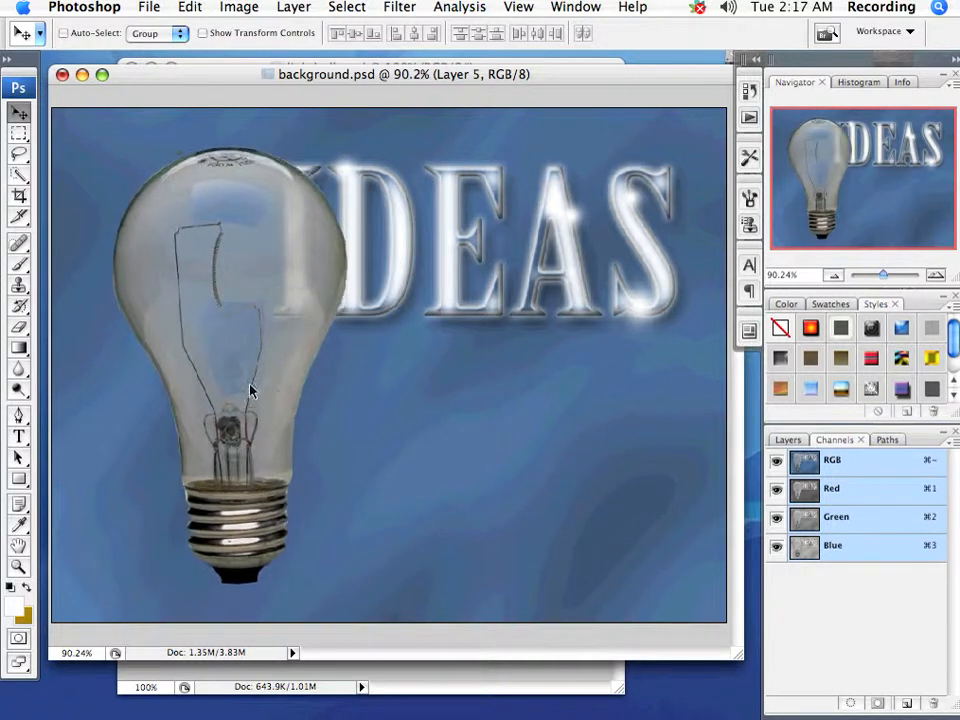
{"action": "left_click_drag", "start_coordinate": [250, 390], "coordinate": [327, 370]}
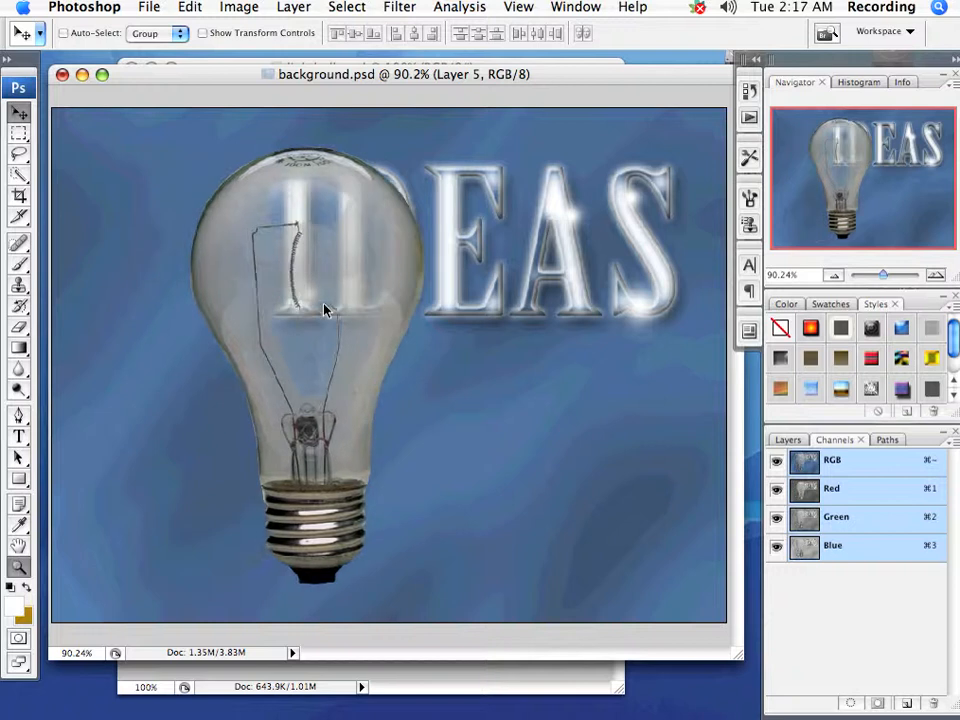
Examine up close how the IDEAS lettering shows through the bulb's glass and bright reflections.
{"action": "key", "text": "z"}
{"action": "left_click_drag", "start_coordinate": [215, 170], "coordinate": [418, 390]}
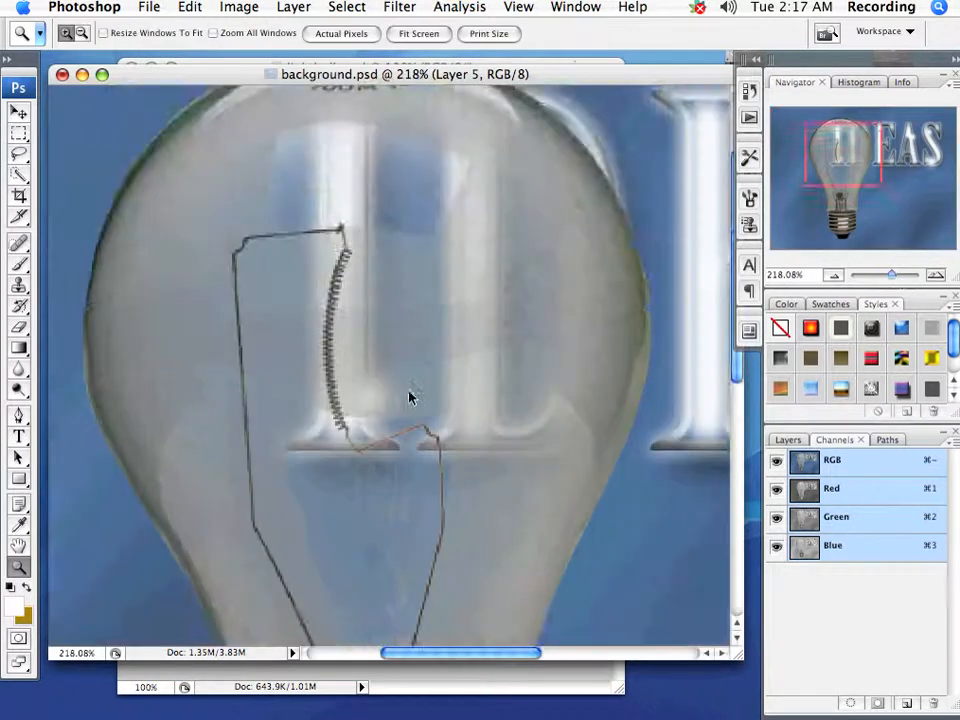
{"action": "scroll", "coordinate": [429, 463], "scroll_direction": "down", "scroll_amount": 5}
{"action": "scroll", "coordinate": [429, 463], "scroll_direction": "up", "scroll_amount": 8}
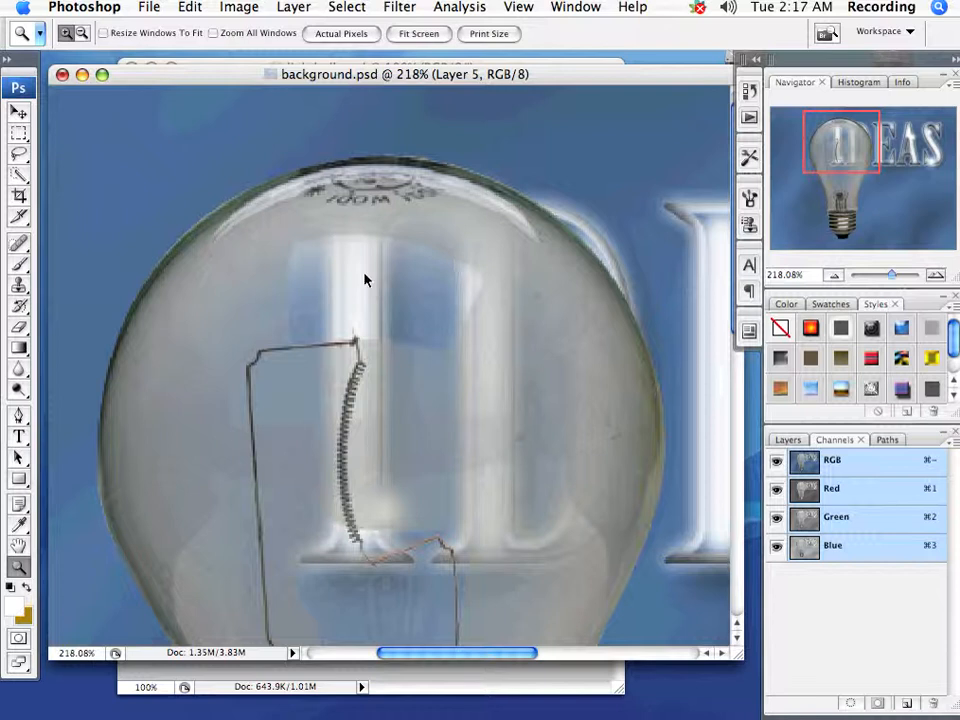
{"action": "left_click", "coordinate": [475, 359], "text": "alt"}
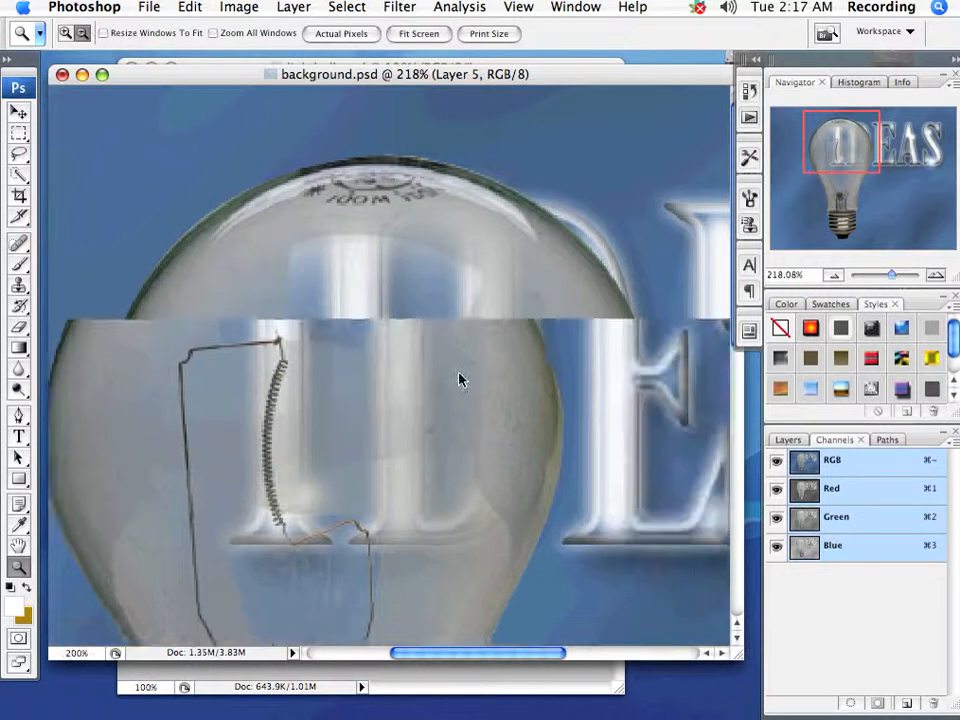
{"action": "left_click", "coordinate": [459, 379], "text": "alt"}
{"action": "left_click", "coordinate": [369, 409], "text": "alt"}
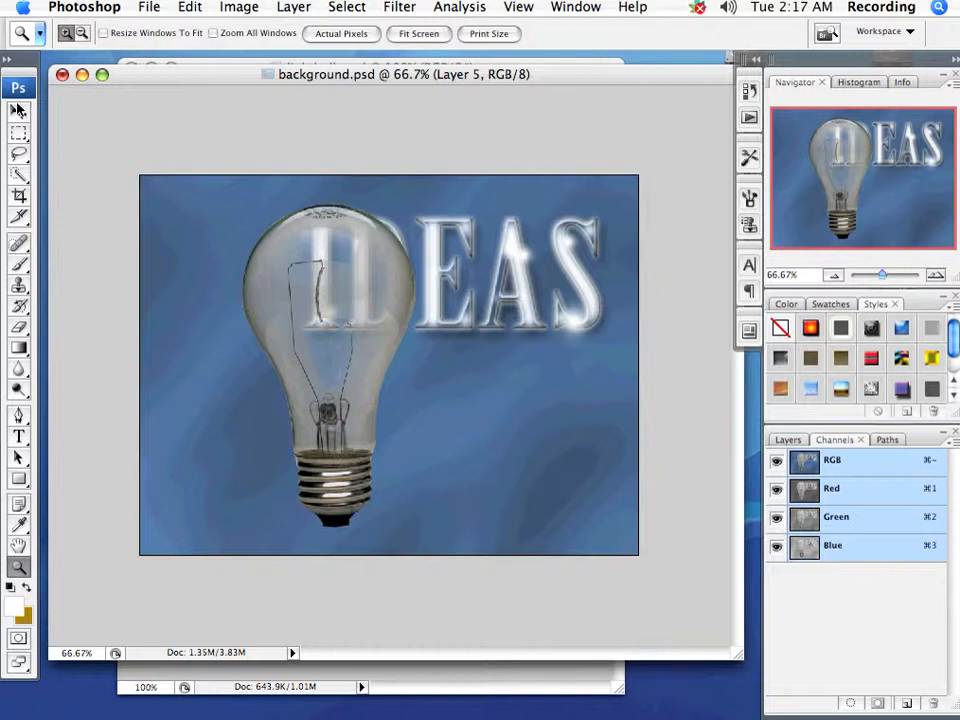
Delete the pasted bulb layer, Layer 5, from background.psd.
{"action": "key", "text": "v"}
{"action": "left_click", "coordinate": [788, 439]}
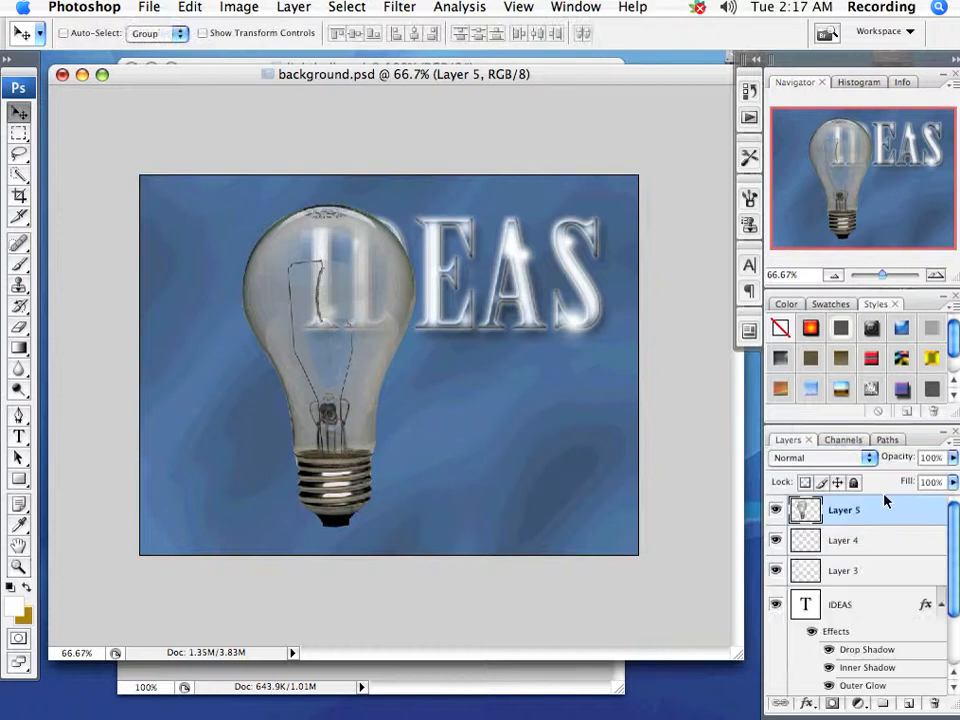
{"action": "left_click", "coordinate": [934, 704]}
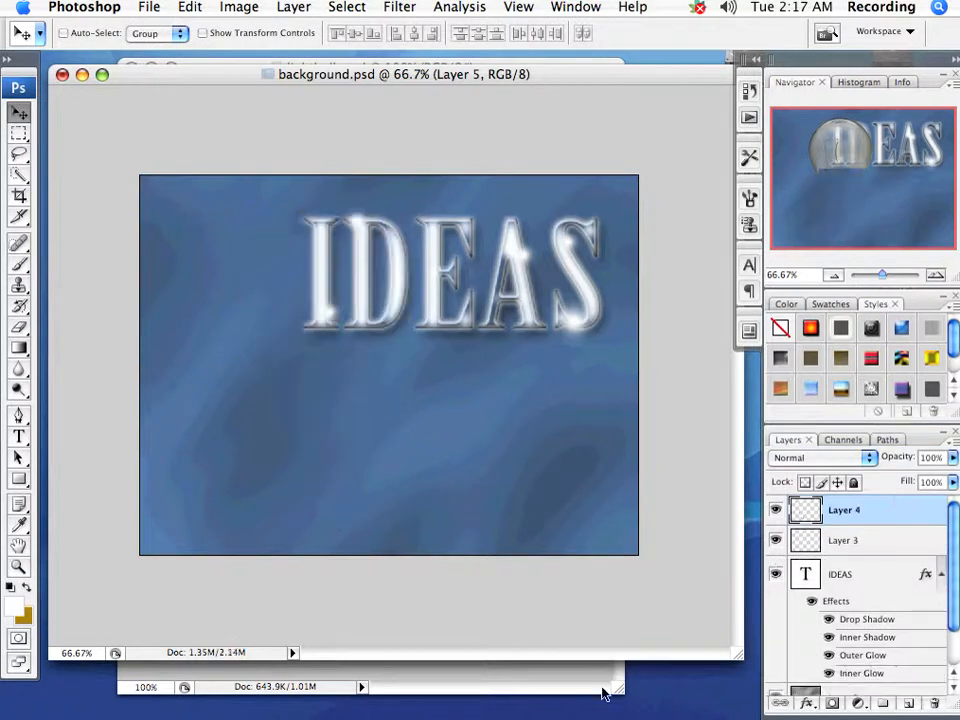
Switch to lightbulb.psd, display the Alpha 3 channel on its own and remove the active selection.
{"action": "left_click", "coordinate": [541, 682]}
{"action": "left_click", "coordinate": [843, 439]}
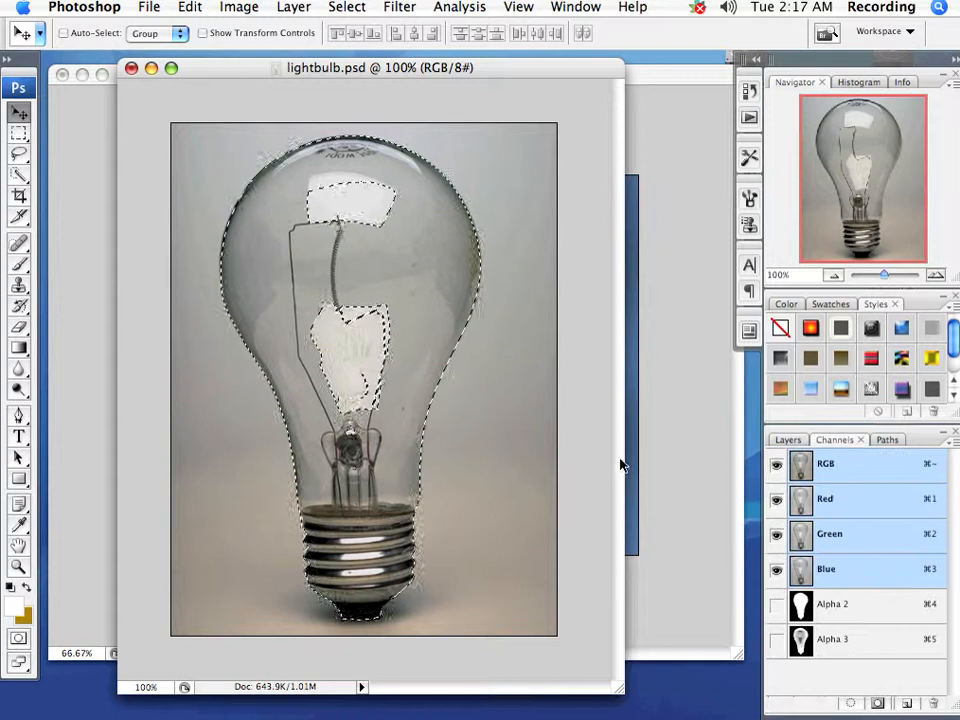
{"action": "left_click", "coordinate": [849, 639]}
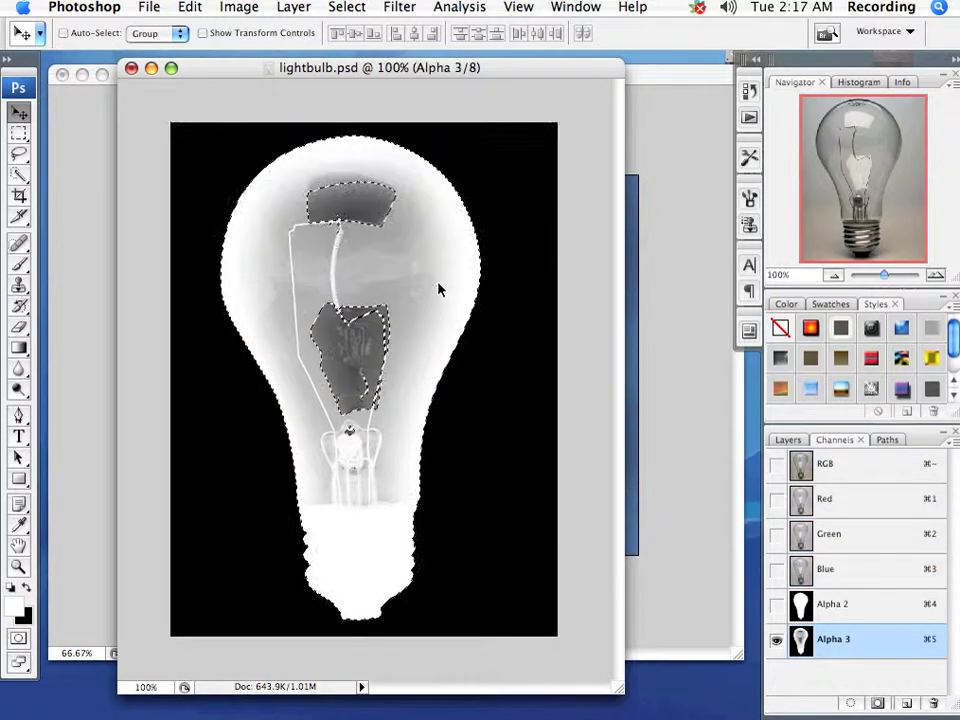
{"action": "key", "text": "super+d"}
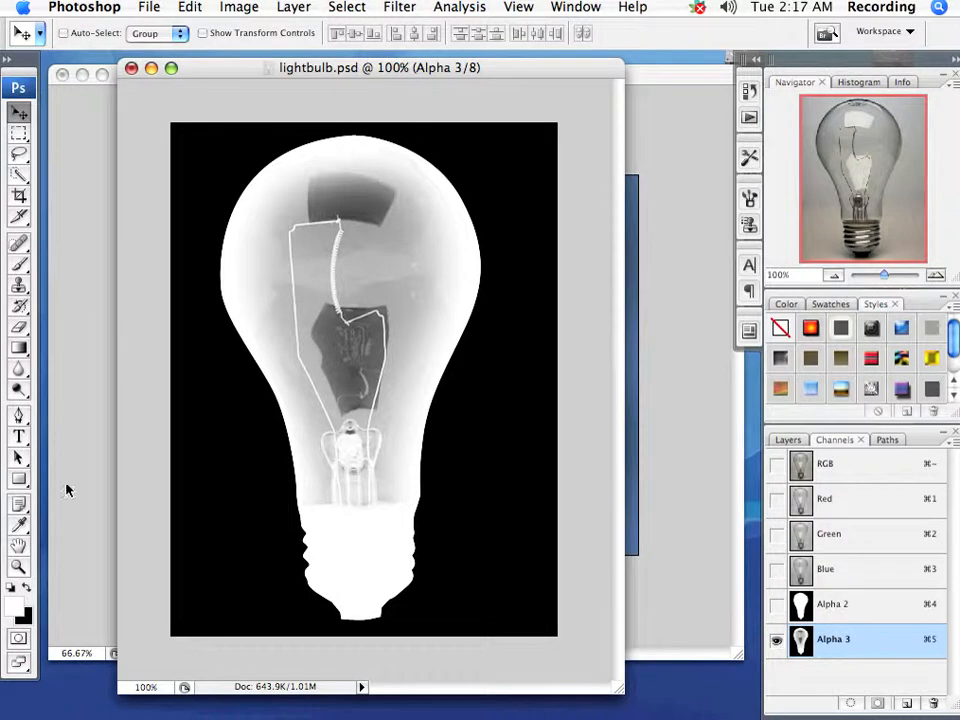
Lighten the two dark reflection patches in the Alpha 3 mask with the Dodge tool, range Shadows, exposure 50%, 65-pixel brush.
{"action": "left_click", "coordinate": [18, 389]}
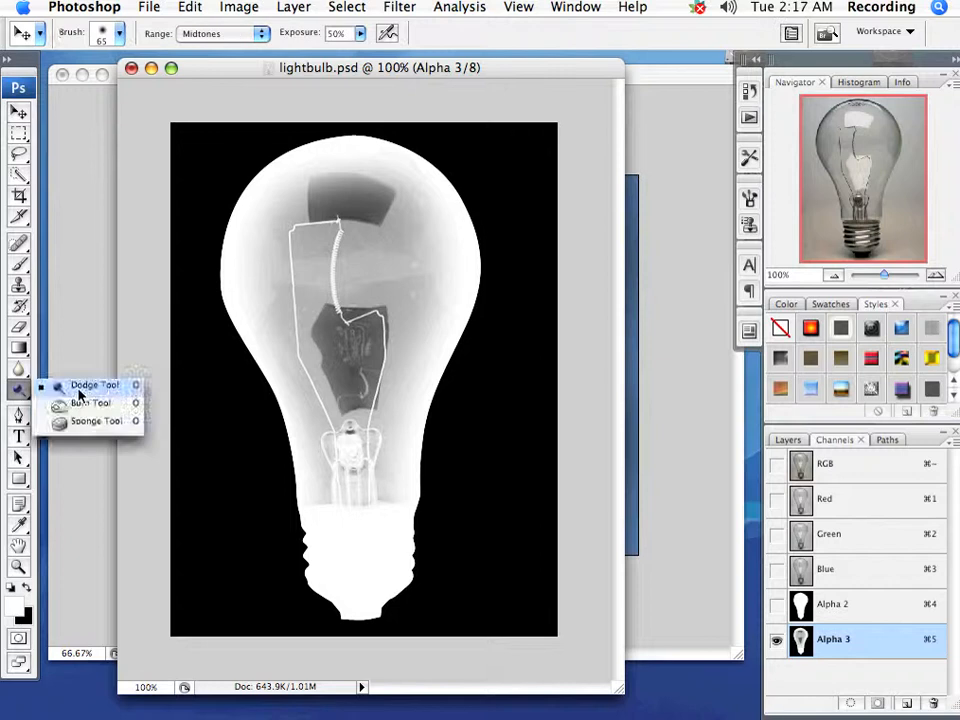
{"action": "left_click", "coordinate": [80, 386]}
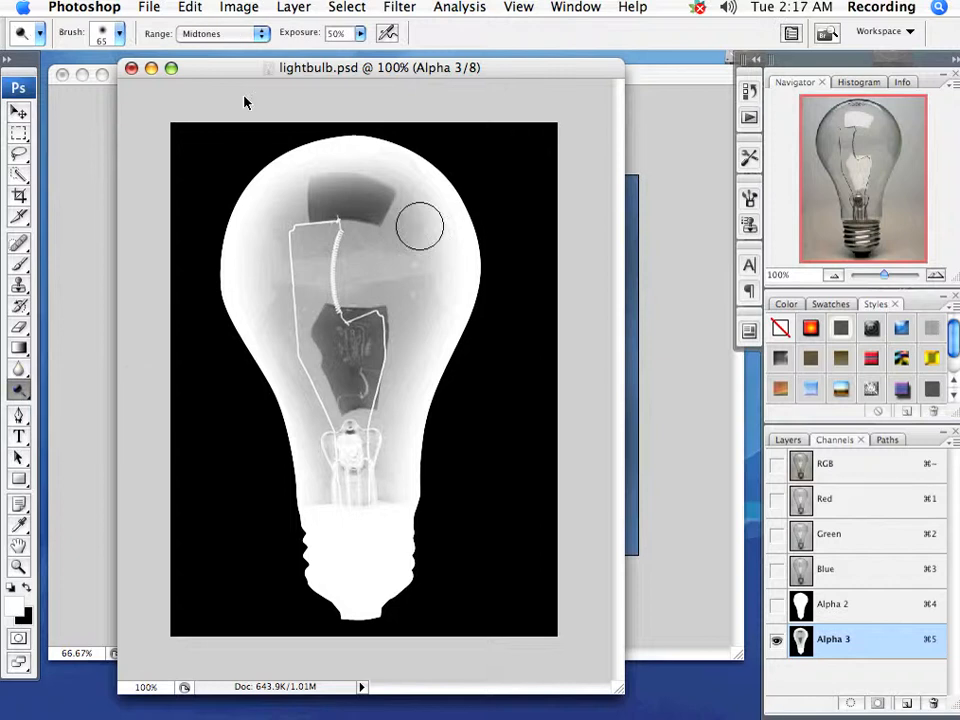
{"action": "left_click", "coordinate": [222, 33]}
{"action": "left_click", "coordinate": [214, 19]}
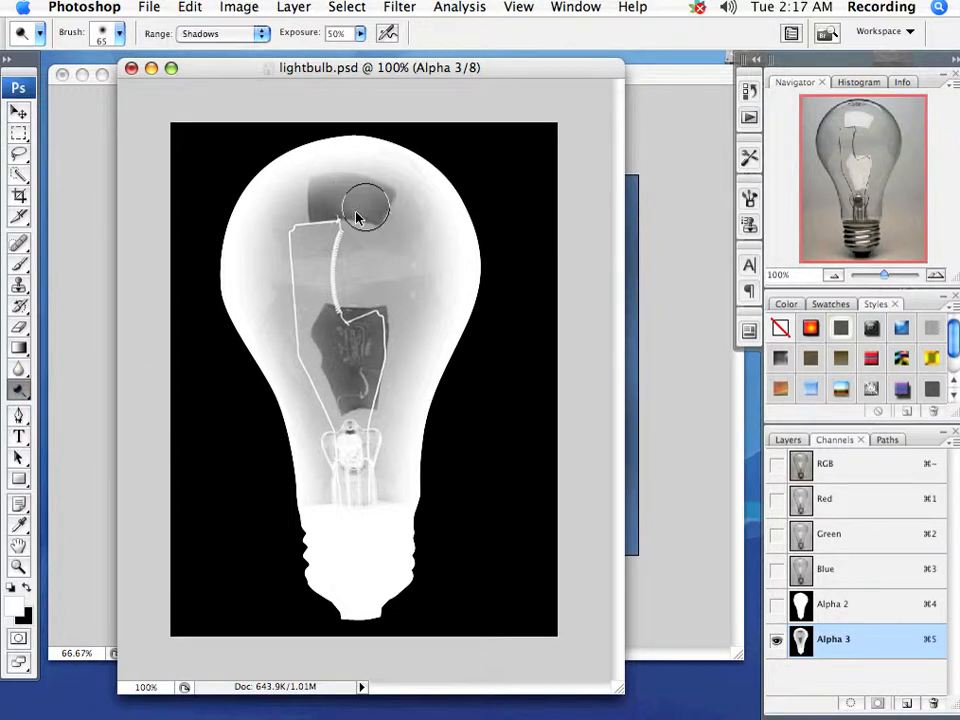
{"action": "mouse_move", "coordinate": [357, 217]}
{"action": "left_mouse_down"}
{"action": "mouse_move", "coordinate": [314, 207]}
{"action": "mouse_move", "coordinate": [324, 195]}
{"action": "mouse_move", "coordinate": [317, 179]}
{"action": "mouse_move", "coordinate": [395, 203]}
{"action": "mouse_move", "coordinate": [351, 212]}
{"action": "mouse_move", "coordinate": [304, 205]}
{"action": "mouse_move", "coordinate": [333, 182]}
{"action": "mouse_move", "coordinate": [378, 212]}
{"action": "mouse_move", "coordinate": [346, 180]}
{"action": "mouse_move", "coordinate": [348, 210]}
{"action": "left_mouse_up"}
{"action": "mouse_move", "coordinate": [340, 404]}
{"action": "left_mouse_down"}
{"action": "mouse_move", "coordinate": [336, 332]}
{"action": "mouse_move", "coordinate": [321, 321]}
{"action": "mouse_move", "coordinate": [375, 328]}
{"action": "mouse_move", "coordinate": [377, 394]}
{"action": "mouse_move", "coordinate": [337, 396]}
{"action": "mouse_move", "coordinate": [333, 380]}
{"action": "mouse_move", "coordinate": [377, 386]}
{"action": "mouse_move", "coordinate": [394, 306]}
{"action": "mouse_move", "coordinate": [377, 318]}
{"action": "mouse_move", "coordinate": [340, 398]}
{"action": "mouse_move", "coordinate": [332, 332]}
{"action": "left_mouse_up"}
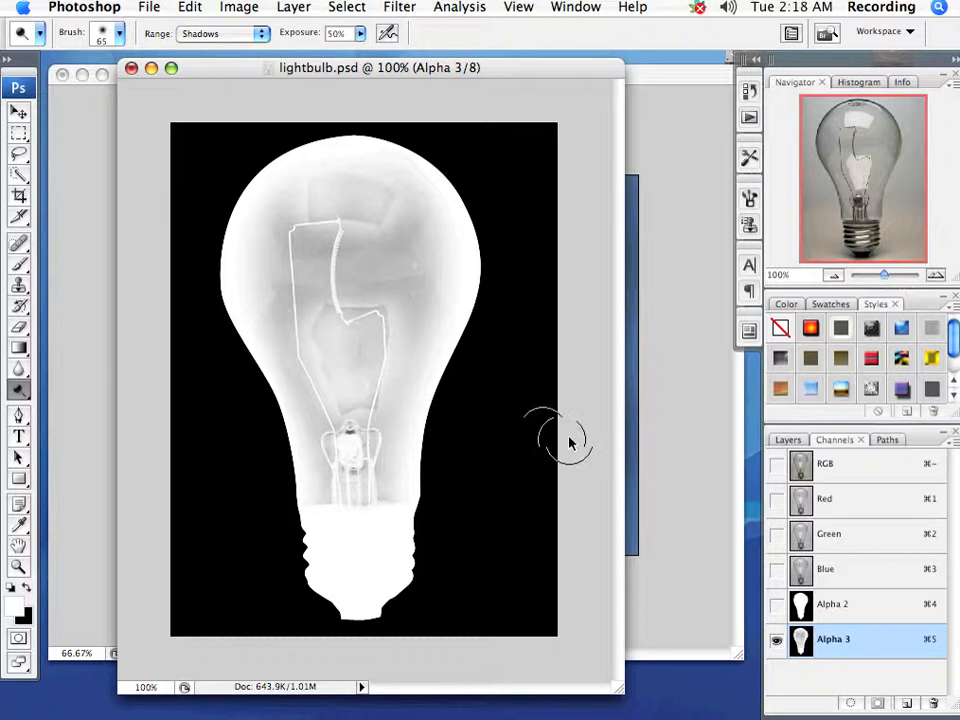
Load the lightened Alpha 3 channel as a selection and copy the bulb from the RGB composite.
{"action": "left_click", "coordinate": [803, 643], "text": "super"}
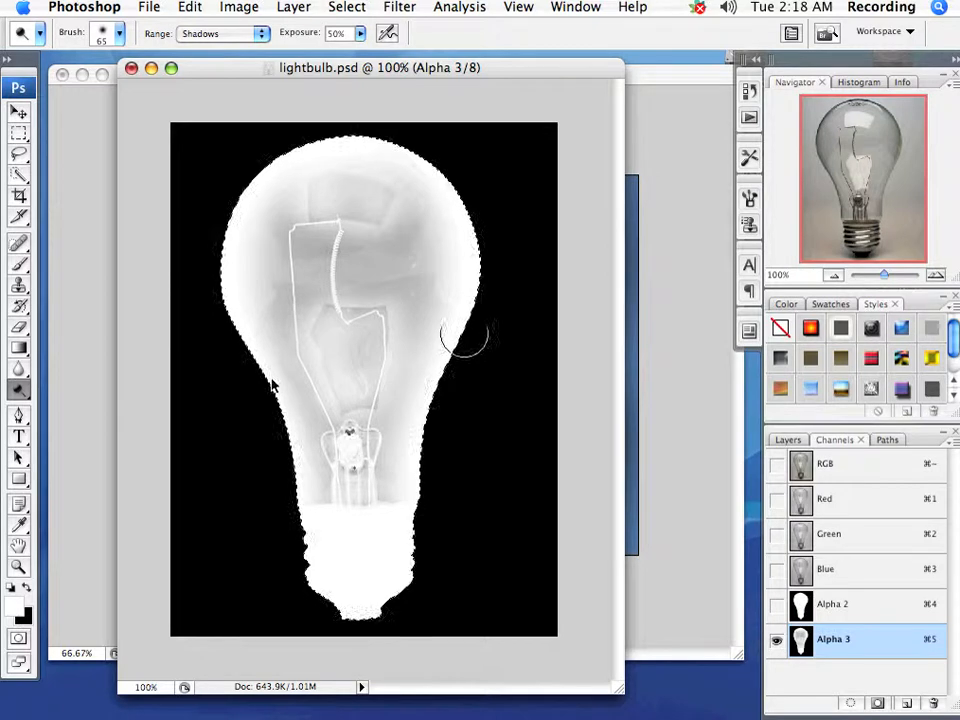
{"action": "left_click", "coordinate": [836, 465]}
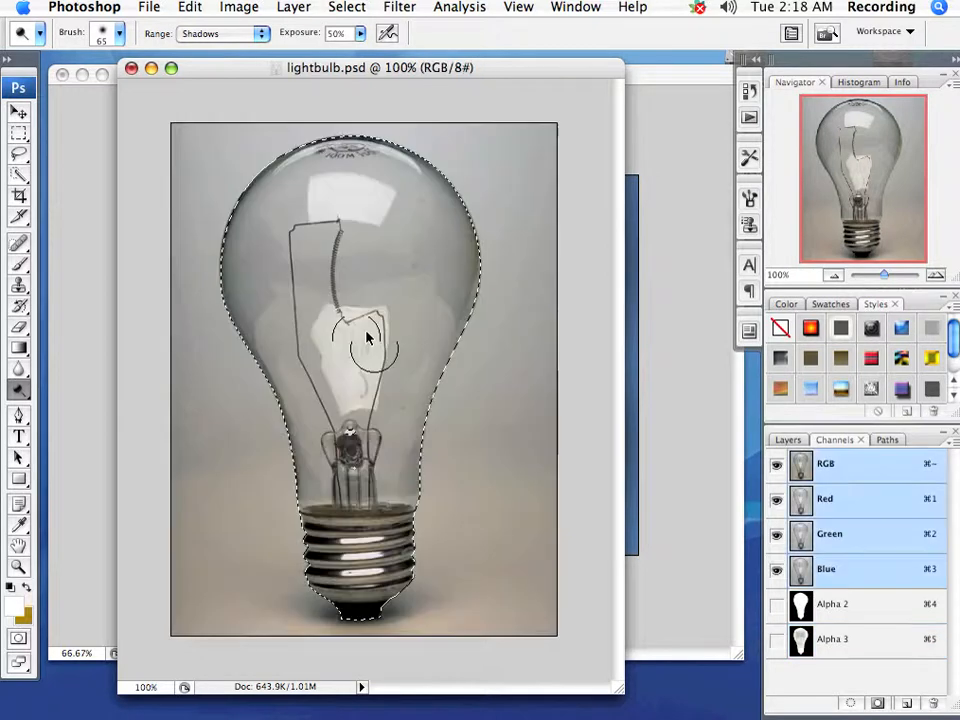
{"action": "left_click", "coordinate": [190, 7]}
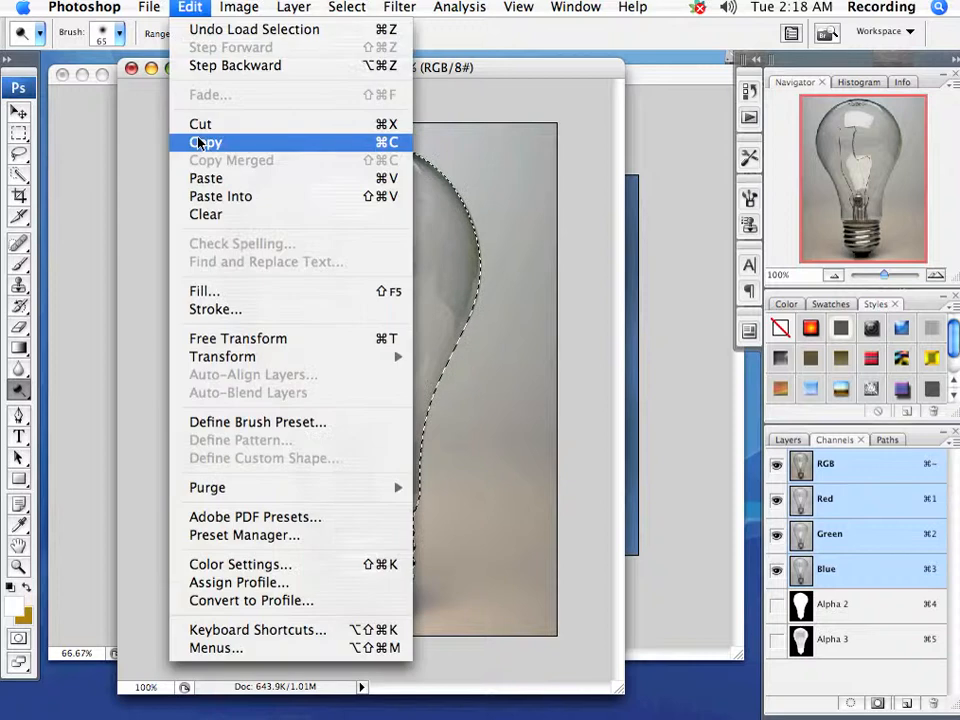
{"action": "left_click", "coordinate": [195, 142]}
Paste the bulb into background.psd and move it to the start of IDEAS, overlapping the letter I.
{"action": "left_click", "coordinate": [91, 162]}
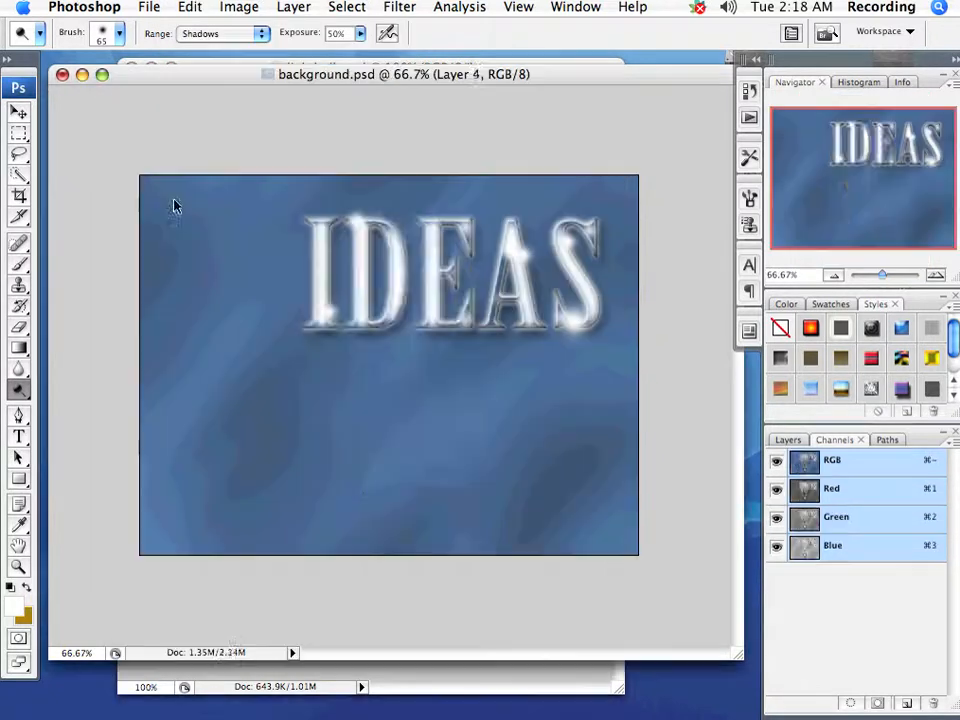
{"action": "key", "text": "super+v"}
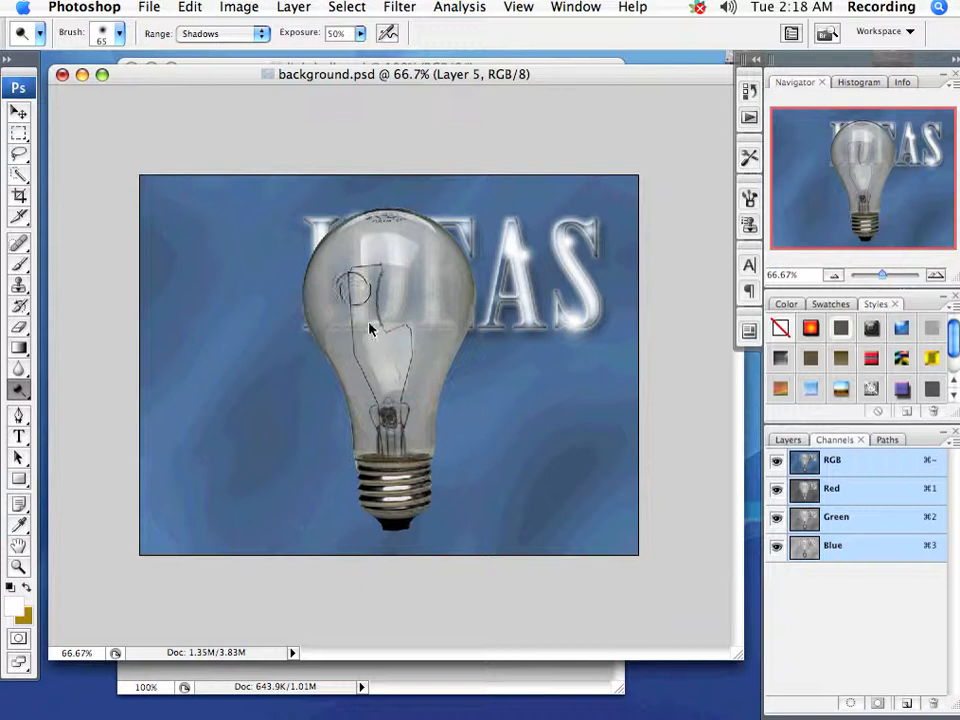
{"action": "key", "text": "v"}
{"action": "left_click_drag", "start_coordinate": [415, 390], "coordinate": [268, 349]}
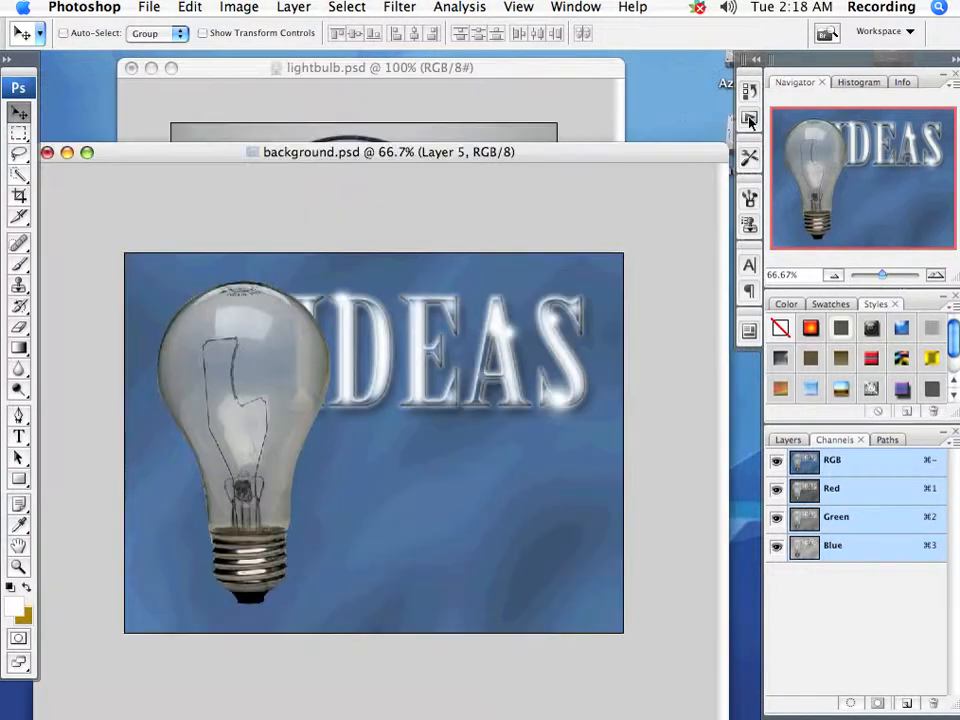
Open parchmentflattened.jpg and place a rectangular selection around all the drawings and signatures, leaving an even border inside the image edges.
{"action": "left_click", "coordinate": [677, 115]}
{"action": "left_click_drag", "start_coordinate": [892, 652], "coordinate": [165, 697]}
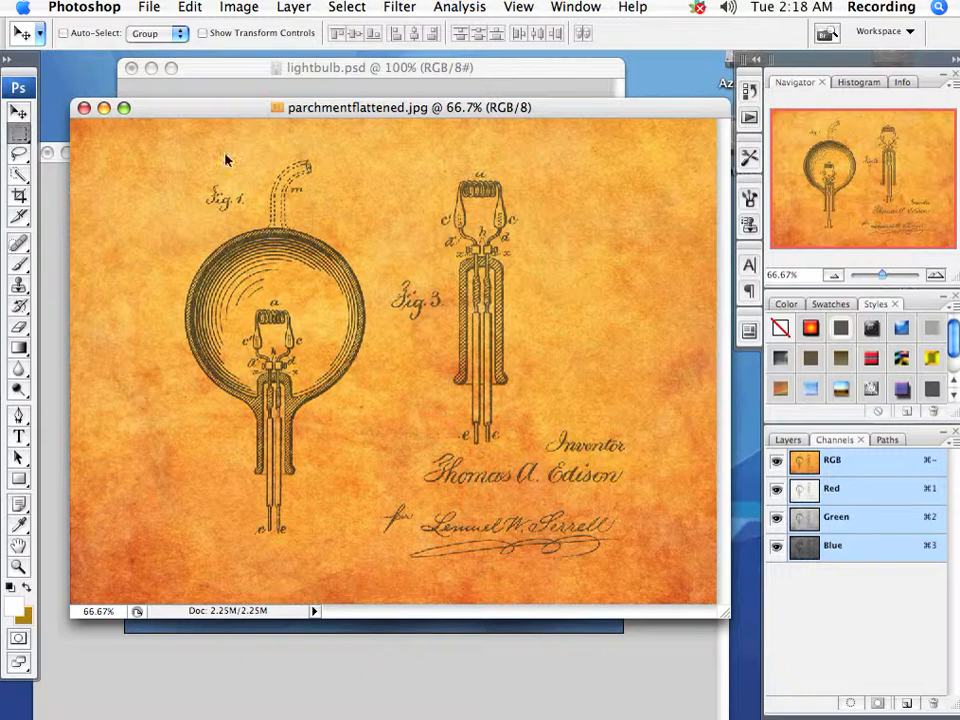
{"action": "key", "text": "m"}
{"action": "left_click_drag", "start_coordinate": [133, 138], "coordinate": [670, 580]}
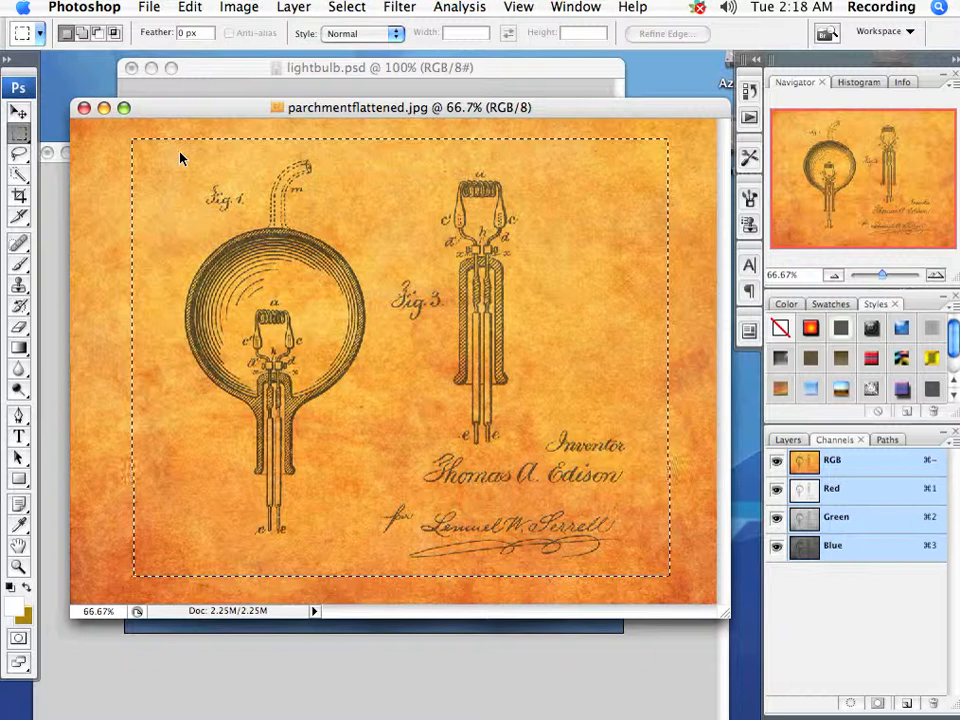
{"action": "left_click_drag", "start_coordinate": [180, 156], "coordinate": [186, 157]}
{"action": "left_click_drag", "start_coordinate": [385, 256], "coordinate": [387, 258]}
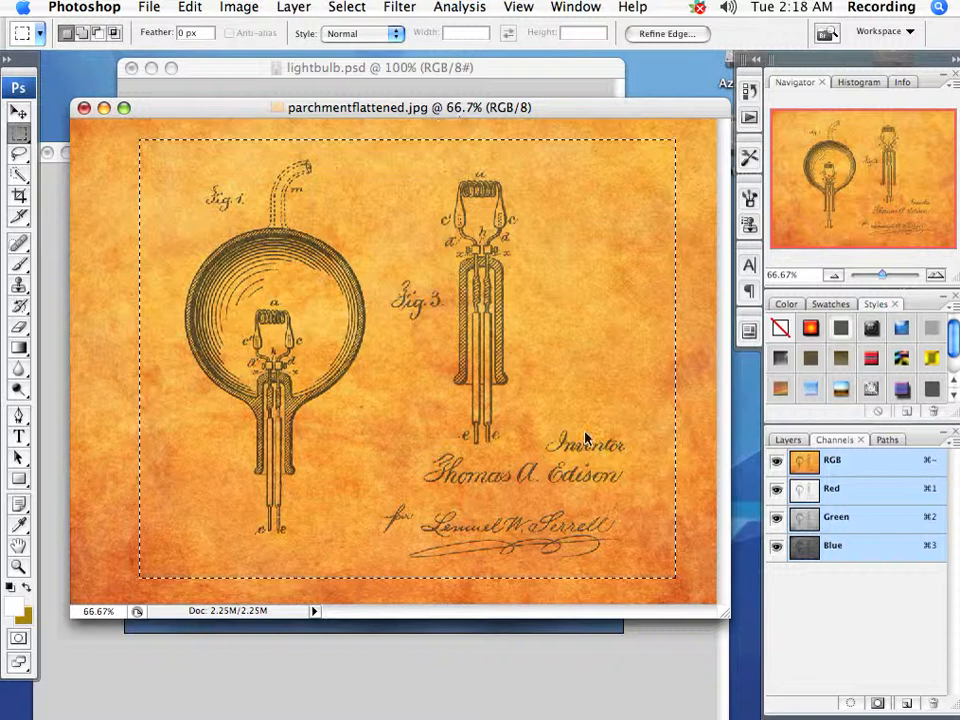
Feather the rectangular selection with a radius of 12 pixels.
{"action": "left_click", "coordinate": [350, 9]}
{"action": "mouse_move", "coordinate": [390, 226]}
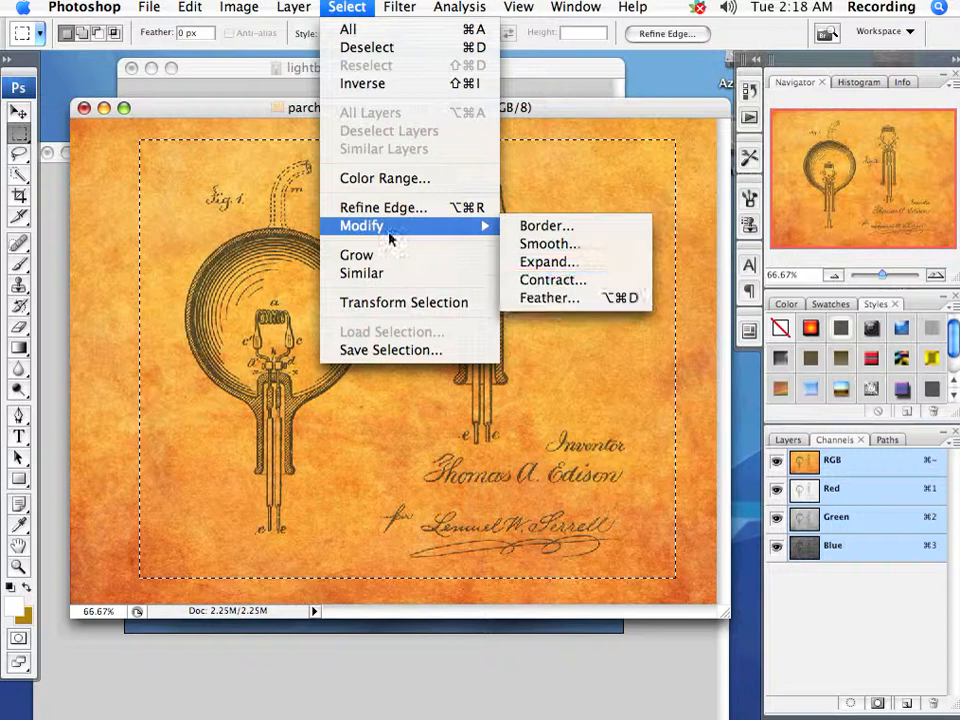
{"action": "left_click", "coordinate": [556, 312]}
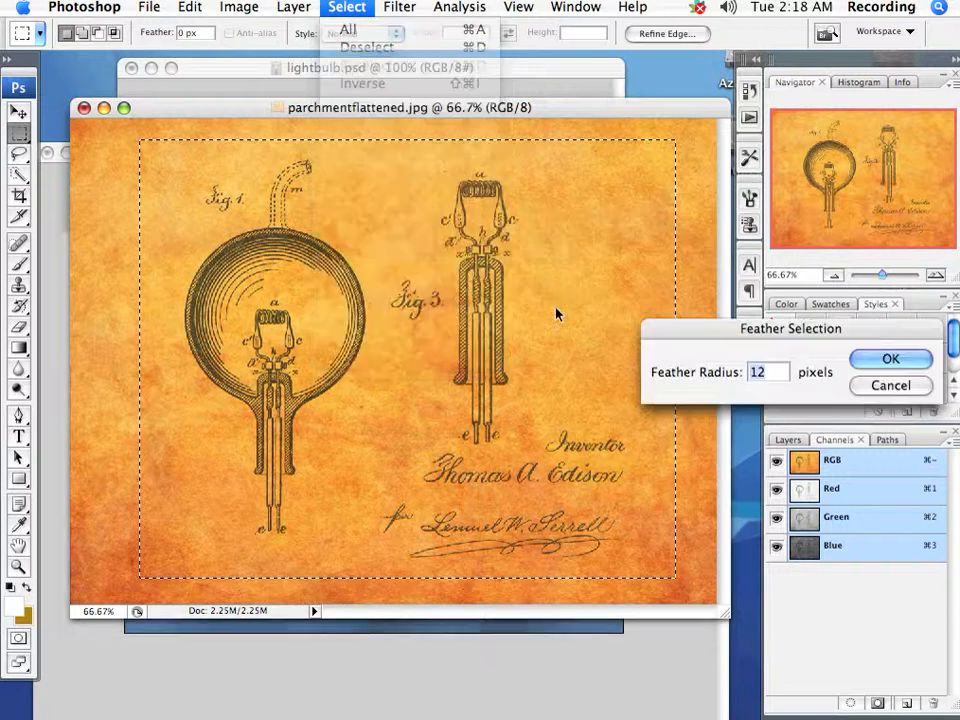
{"action": "left_click_drag", "start_coordinate": [687, 334], "coordinate": [314, 222]}
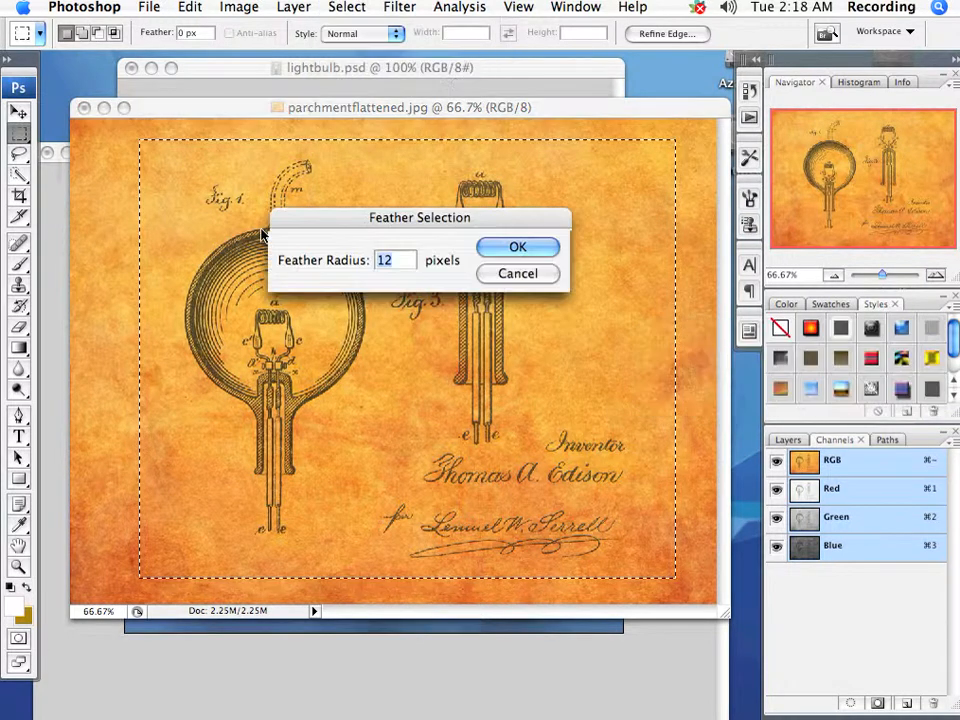
{"action": "left_click", "coordinate": [493, 251]}
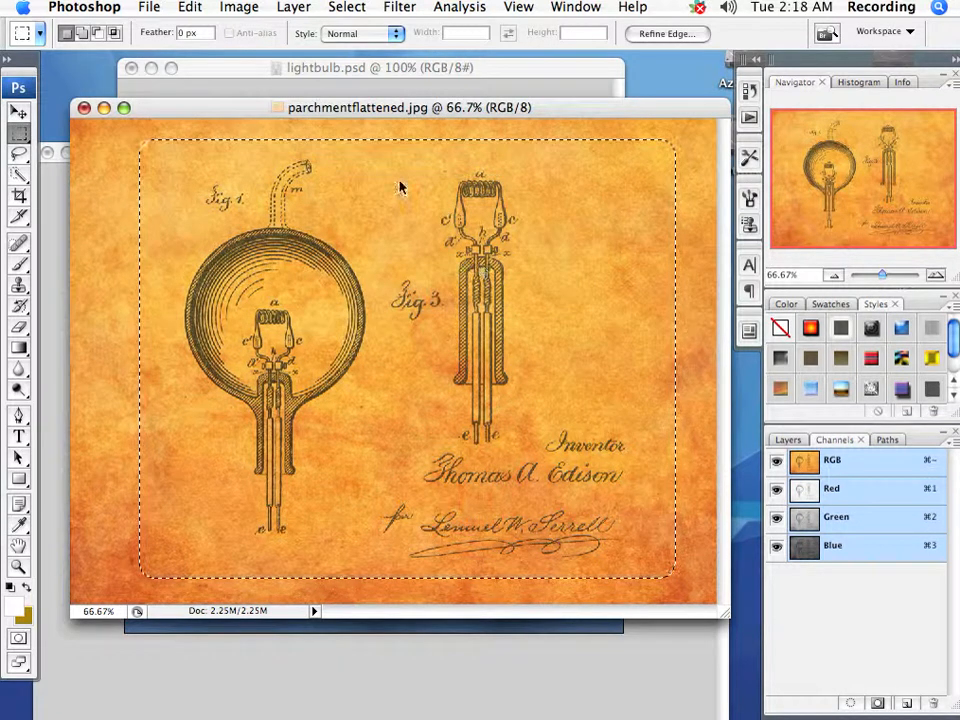
Save the feathered selection as a new channel in parchmentflattened.jpg, then view that channel with the selection removed.
{"action": "left_click", "coordinate": [340, 7]}
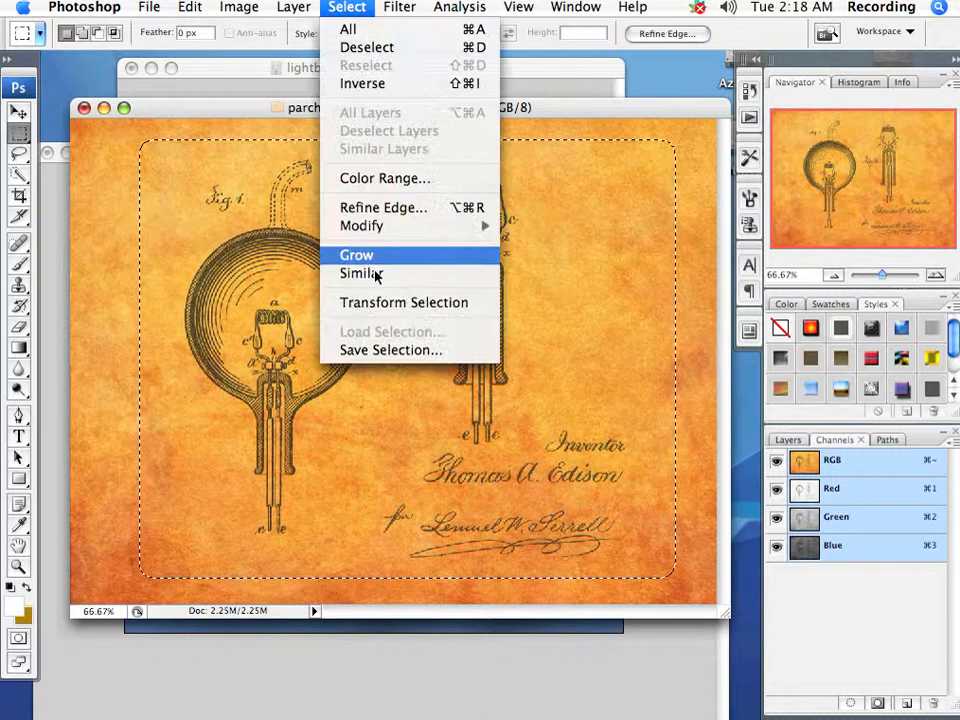
{"action": "left_click", "coordinate": [428, 349]}
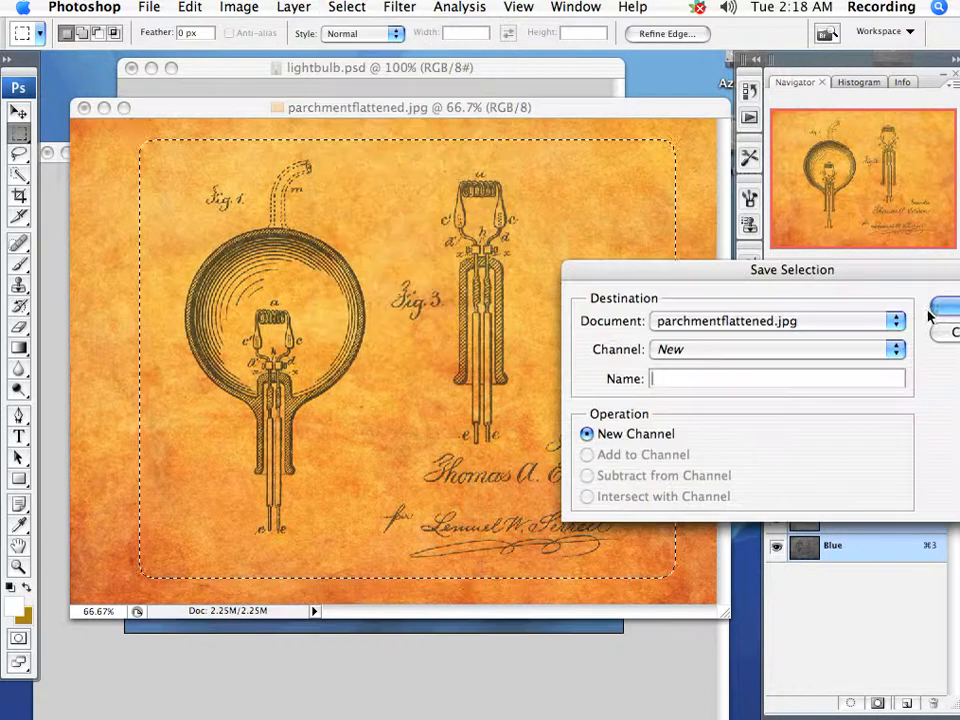
{"action": "left_click", "coordinate": [944, 311]}
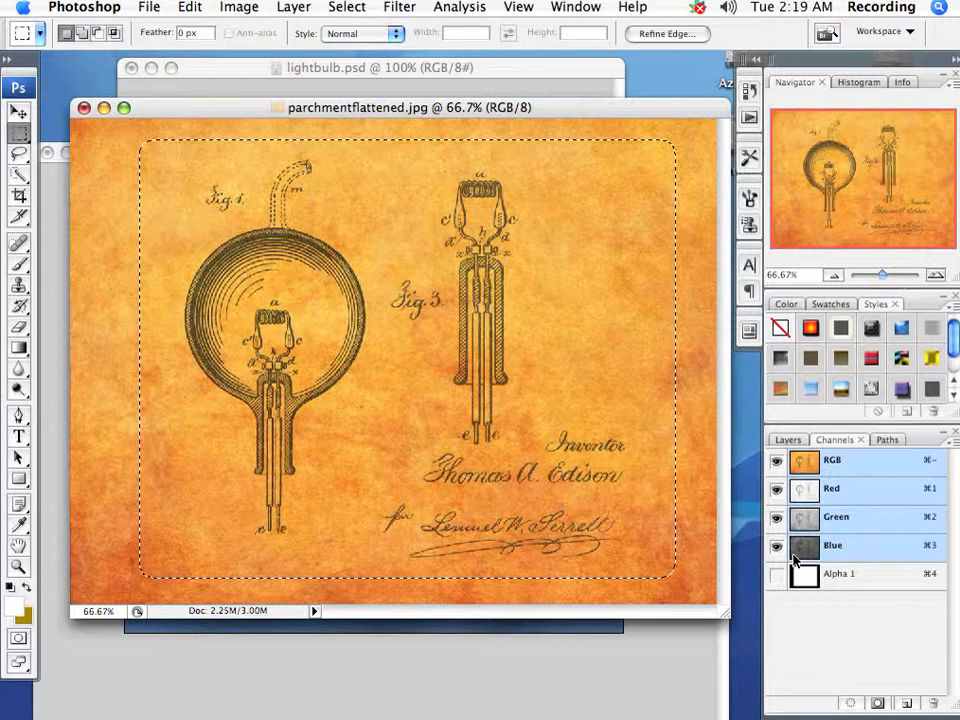
{"action": "left_click", "coordinate": [864, 576]}
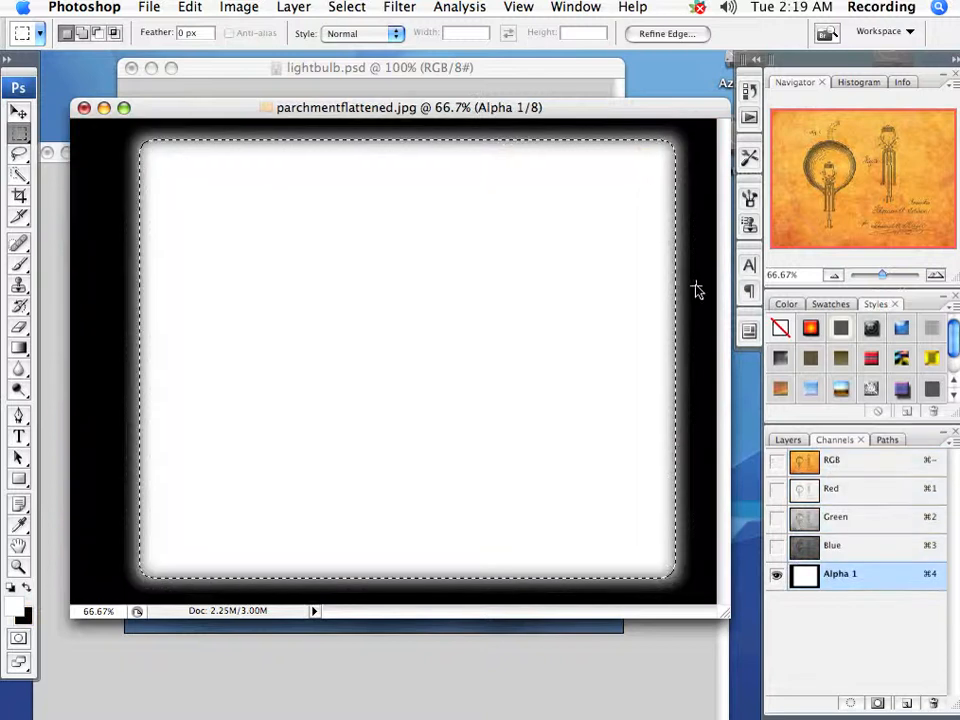
{"action": "left_click", "coordinate": [697, 290]}
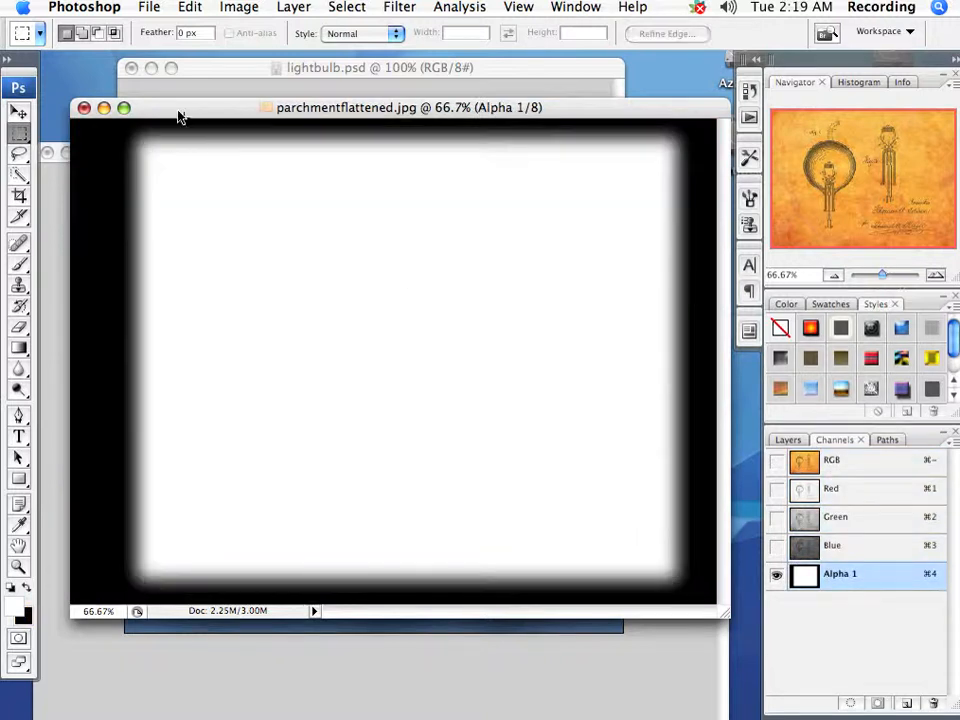
Bring up the Sprayed Strokes brush-stroke filter for the Alpha 1 mask of parchmentflattened.jpg and preview its effect on the mask's corners.
{"action": "left_click_drag", "start_coordinate": [180, 117], "coordinate": [166, 119]}
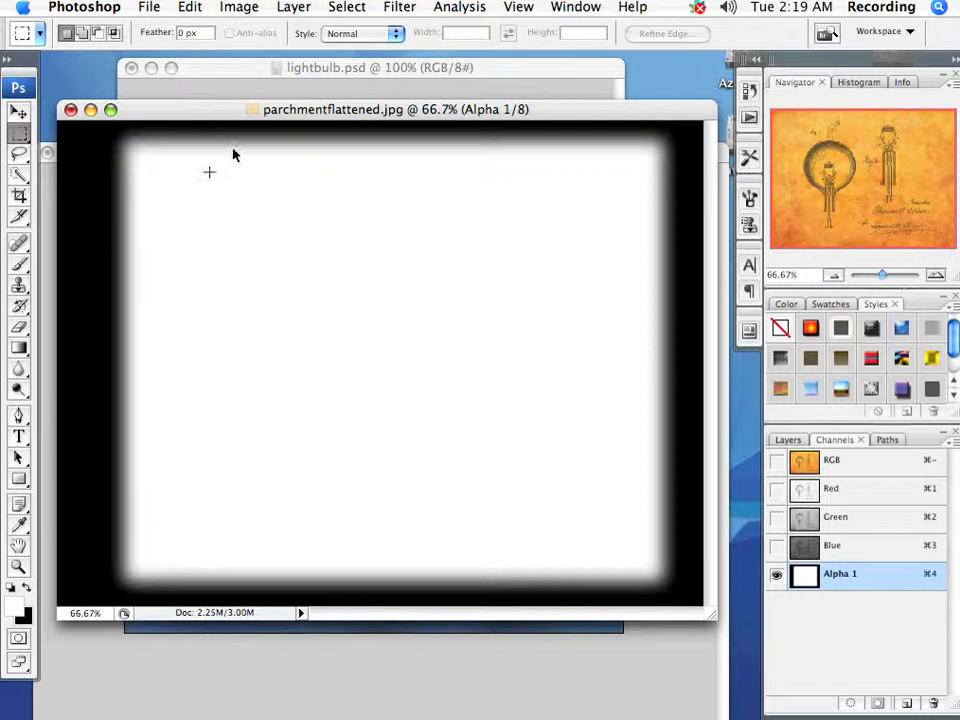
{"action": "left_click_drag", "start_coordinate": [165, 111], "coordinate": [164, 103]}
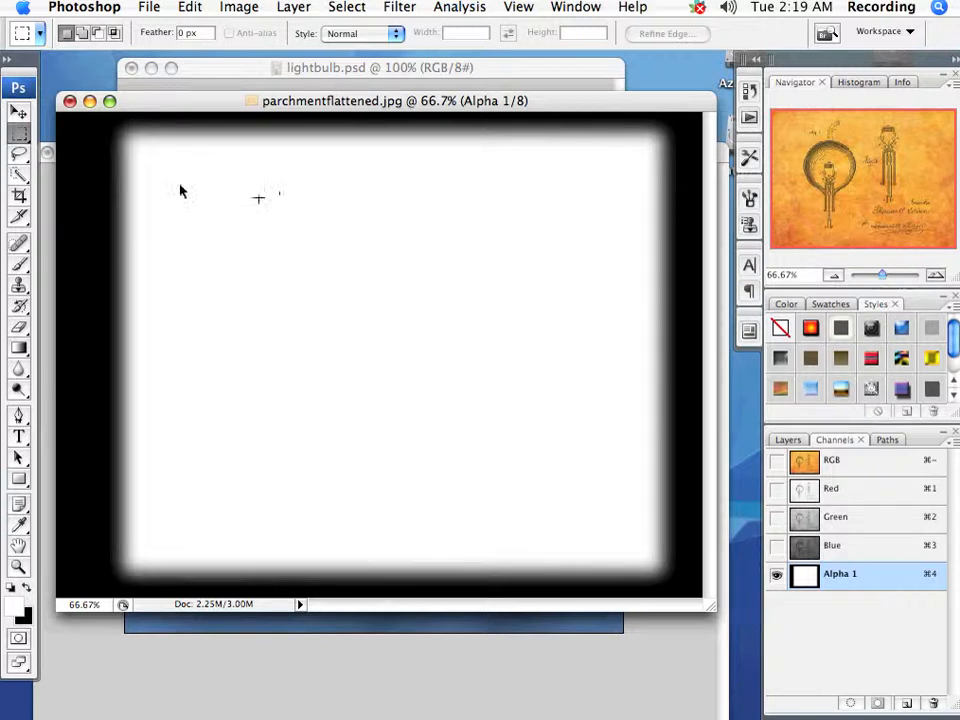
{"action": "left_click_drag", "start_coordinate": [228, 108], "coordinate": [228, 103]}
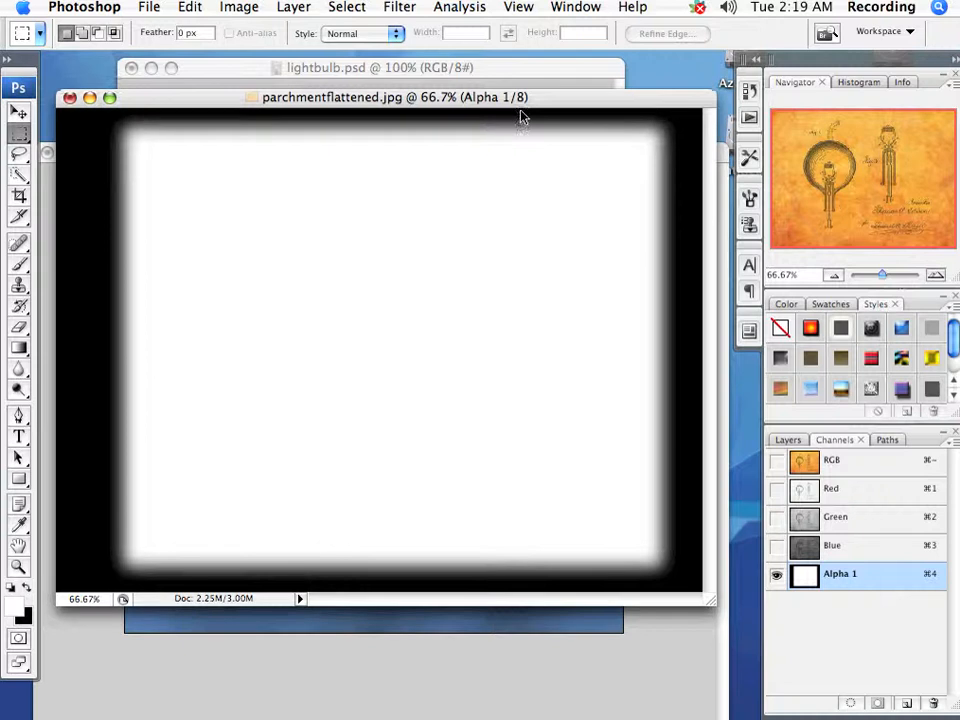
{"action": "left_click_drag", "start_coordinate": [707, 604], "coordinate": [723, 634]}
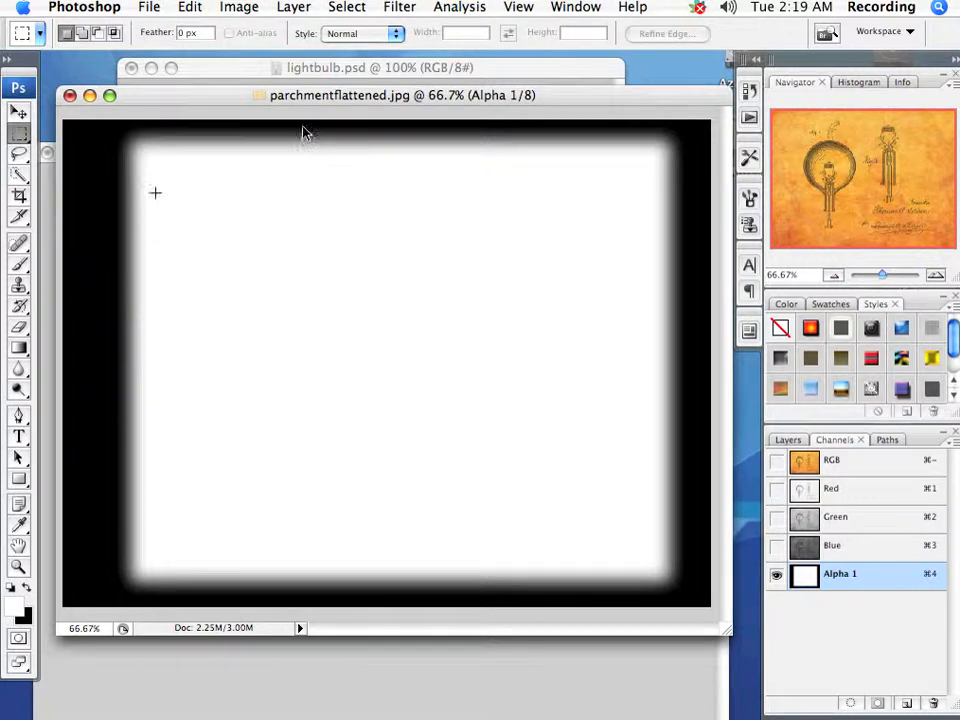
{"action": "left_click", "coordinate": [390, 6]}
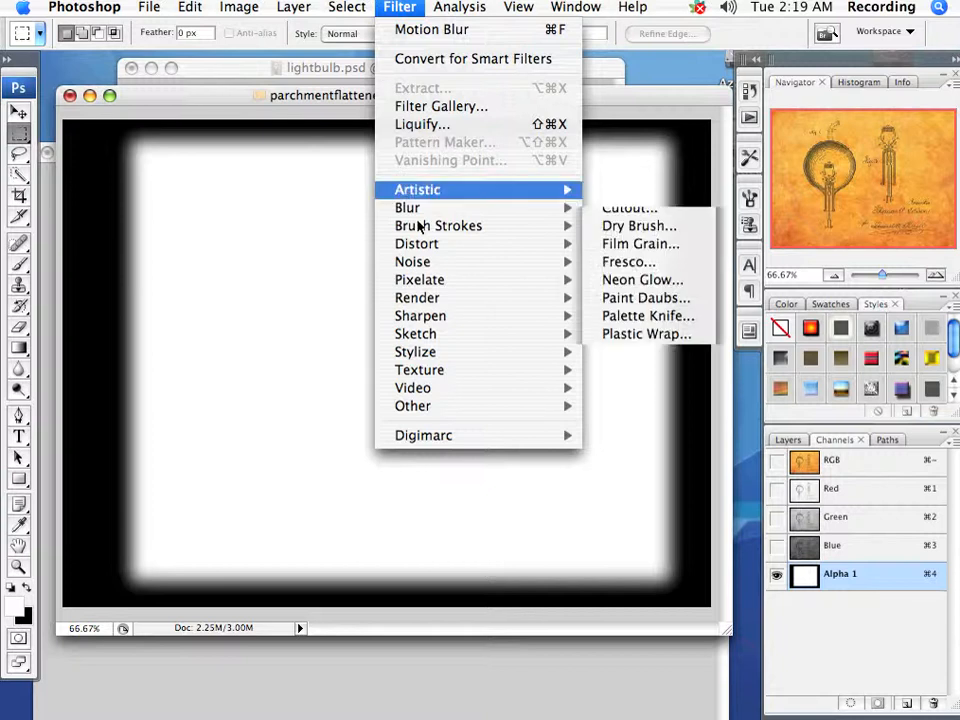
{"action": "mouse_move", "coordinate": [432, 191]}
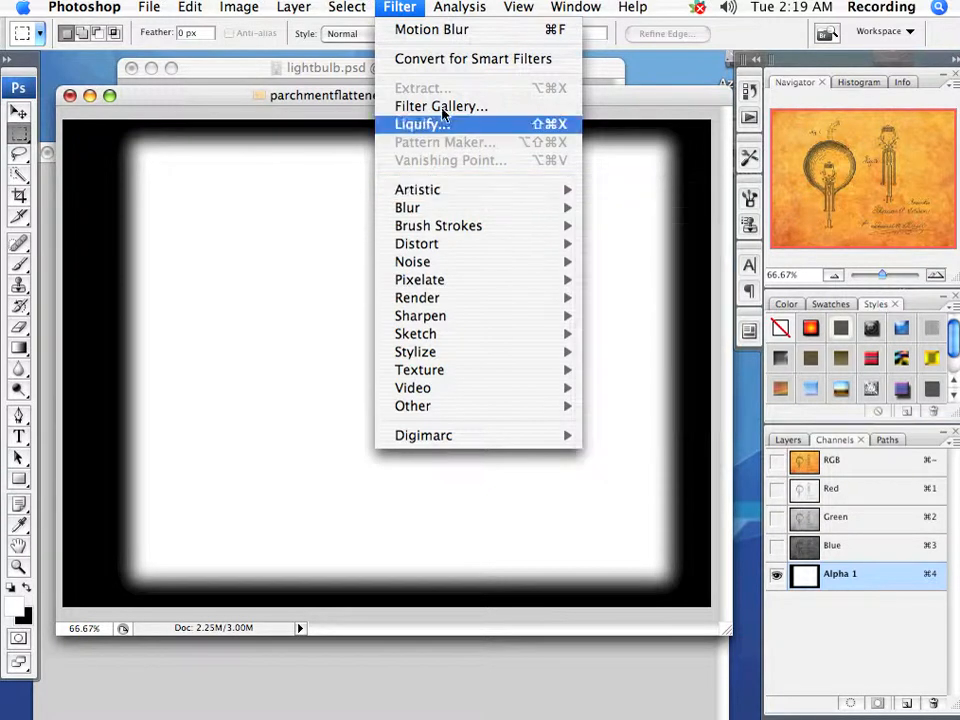
{"action": "left_click", "coordinate": [441, 108]}
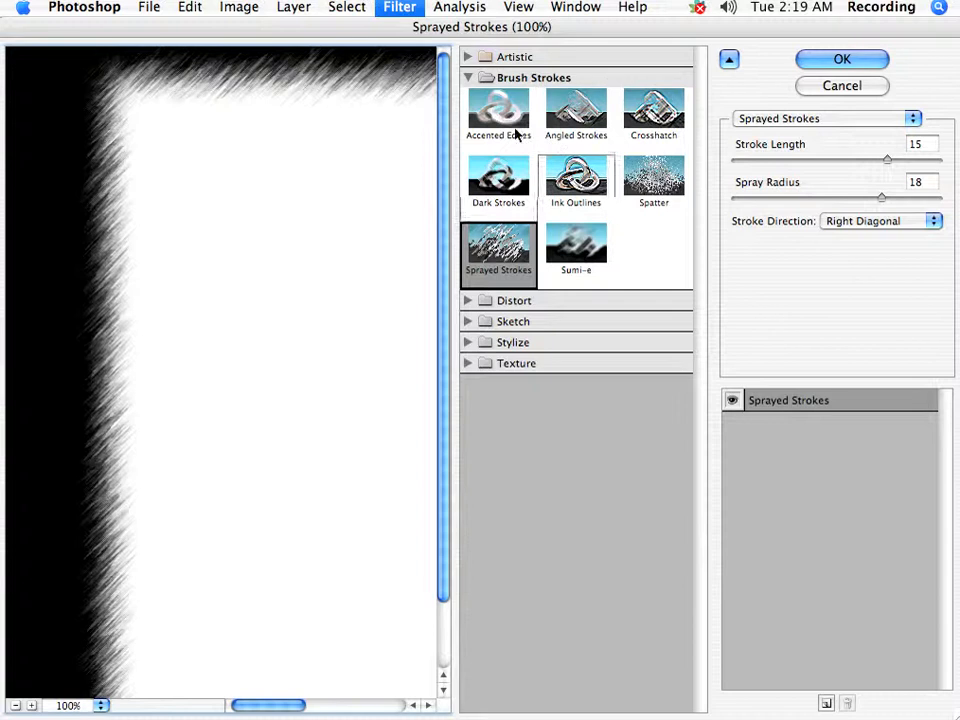
{"action": "left_click_drag", "start_coordinate": [269, 190], "coordinate": [171, 199]}
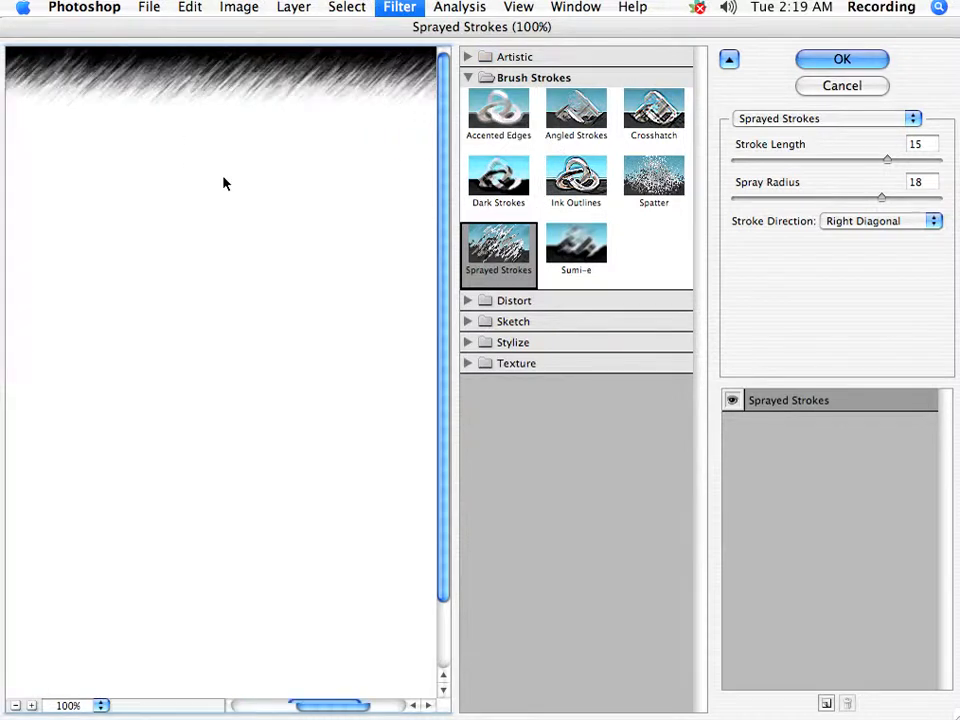
{"action": "left_click_drag", "start_coordinate": [413, 200], "coordinate": [334, 208]}
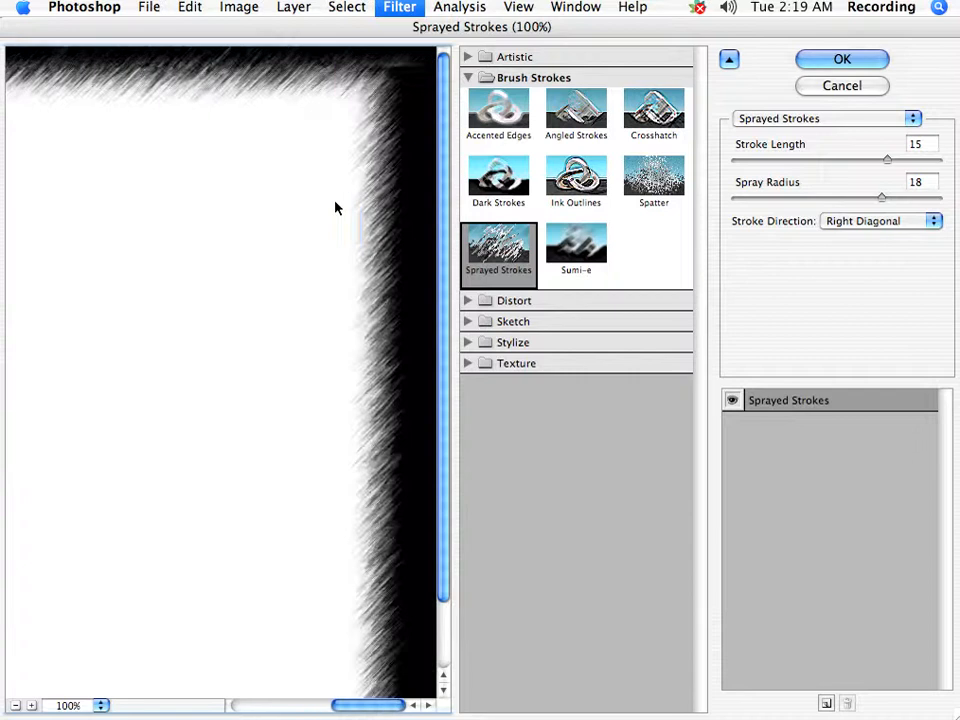
Apply Sprayed Strokes to the mask with stroke length 15, spray radius 23 and right diagonal direction.
{"action": "left_click_drag", "start_coordinate": [884, 162], "coordinate": [851, 165]}
{"action": "left_click", "coordinate": [906, 161]}
{"action": "mouse_move", "coordinate": [886, 203]}
{"action": "left_mouse_down"}
{"action": "mouse_move", "coordinate": [911, 199]}
{"action": "mouse_move", "coordinate": [784, 204]}
{"action": "mouse_move", "coordinate": [925, 201]}
{"action": "left_mouse_up"}
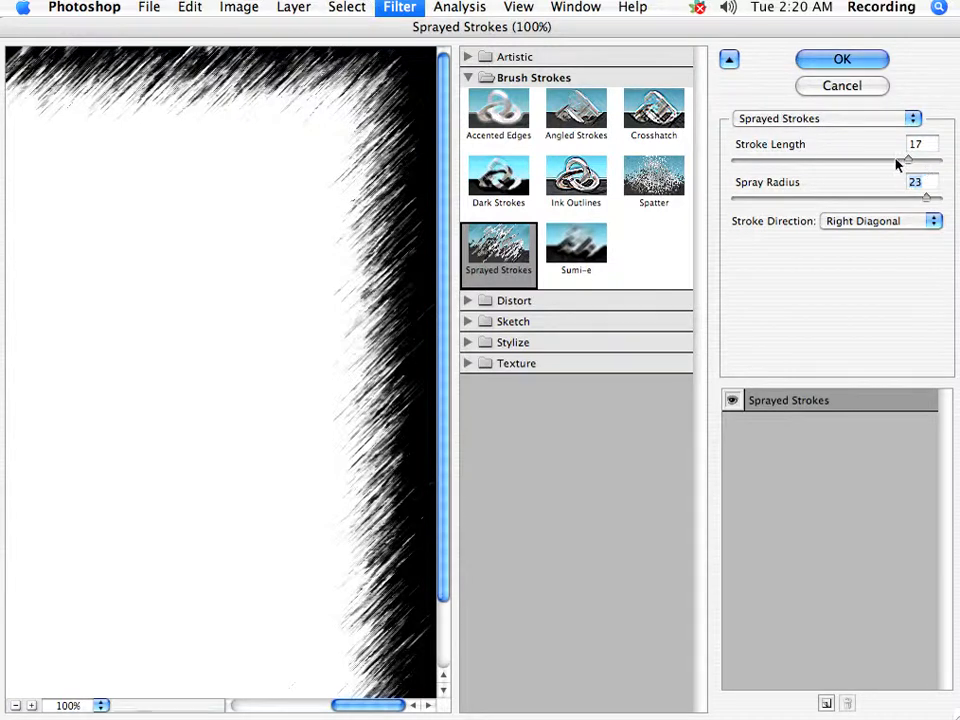
{"action": "left_click_drag", "start_coordinate": [895, 158], "coordinate": [883, 150]}
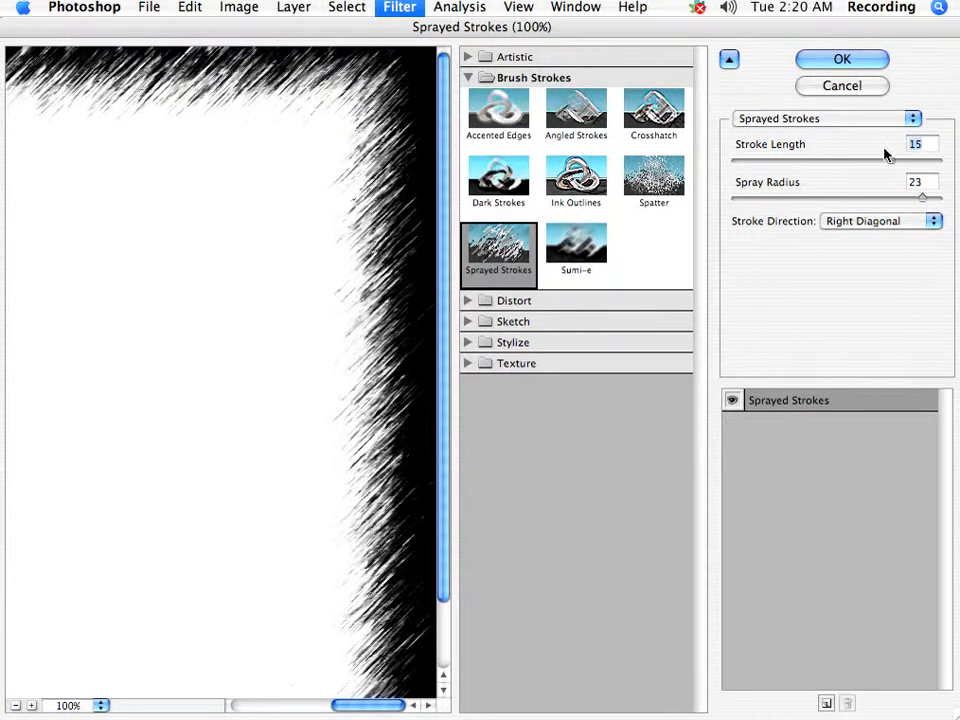
{"action": "left_click", "coordinate": [820, 60]}
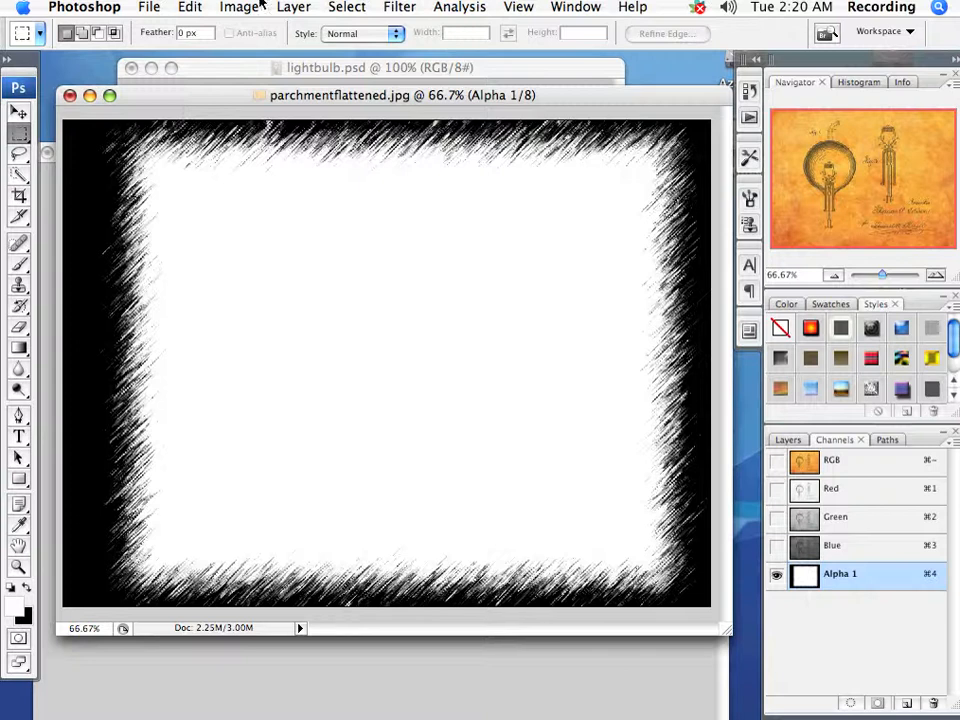
Load the Alpha 1 channel as a new selection and copy the selected parchment area from the RGB composite.
{"action": "left_click", "coordinate": [347, 7]}
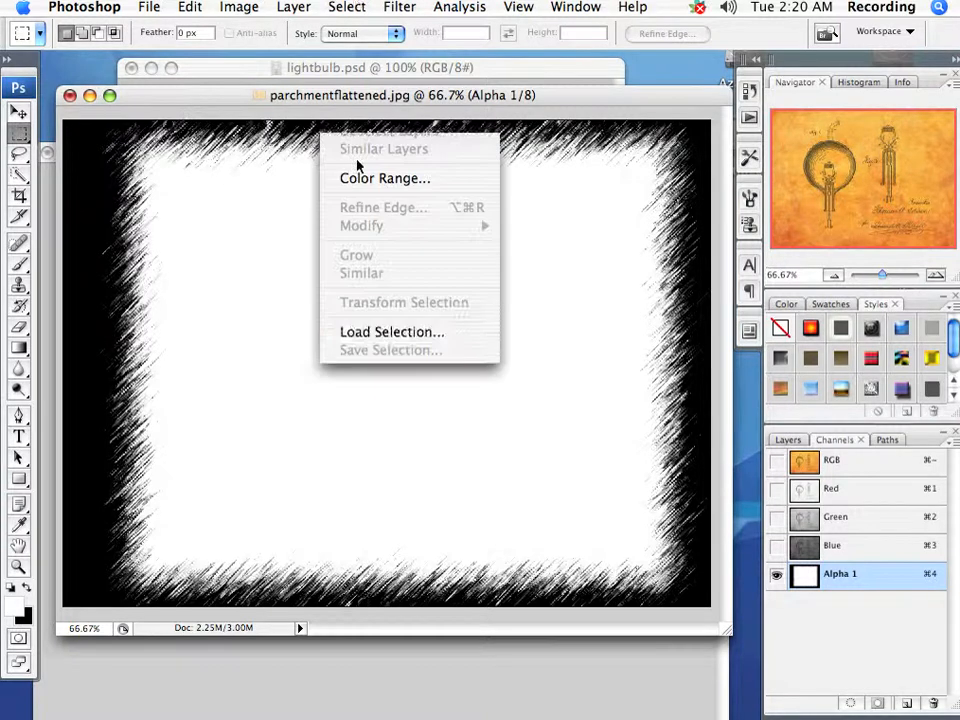
{"action": "left_click", "coordinate": [387, 333]}
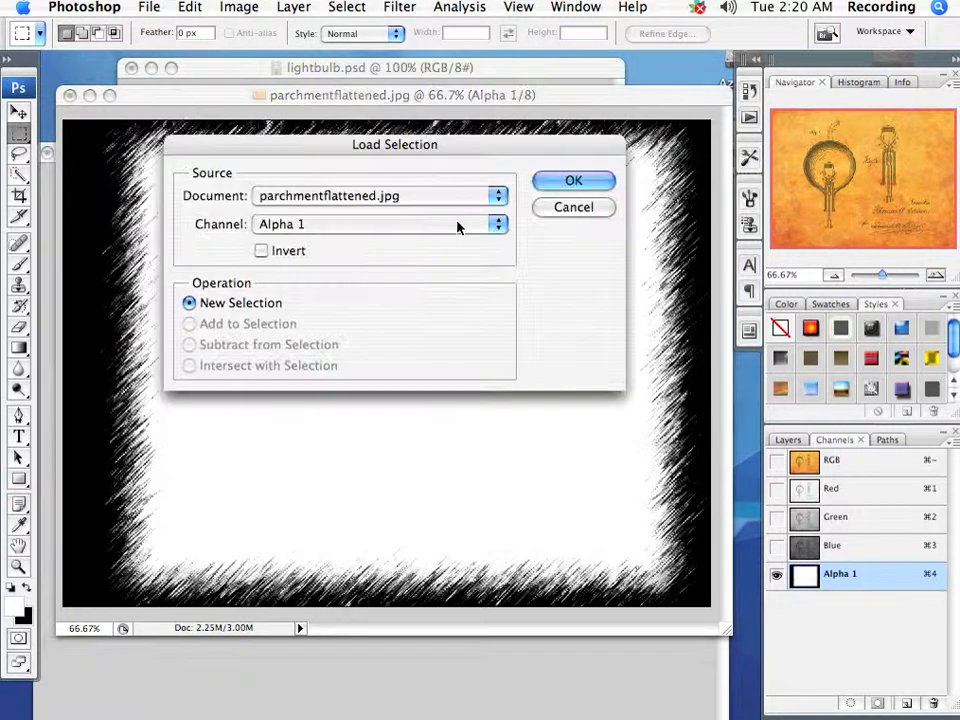
{"action": "left_click", "coordinate": [553, 186]}
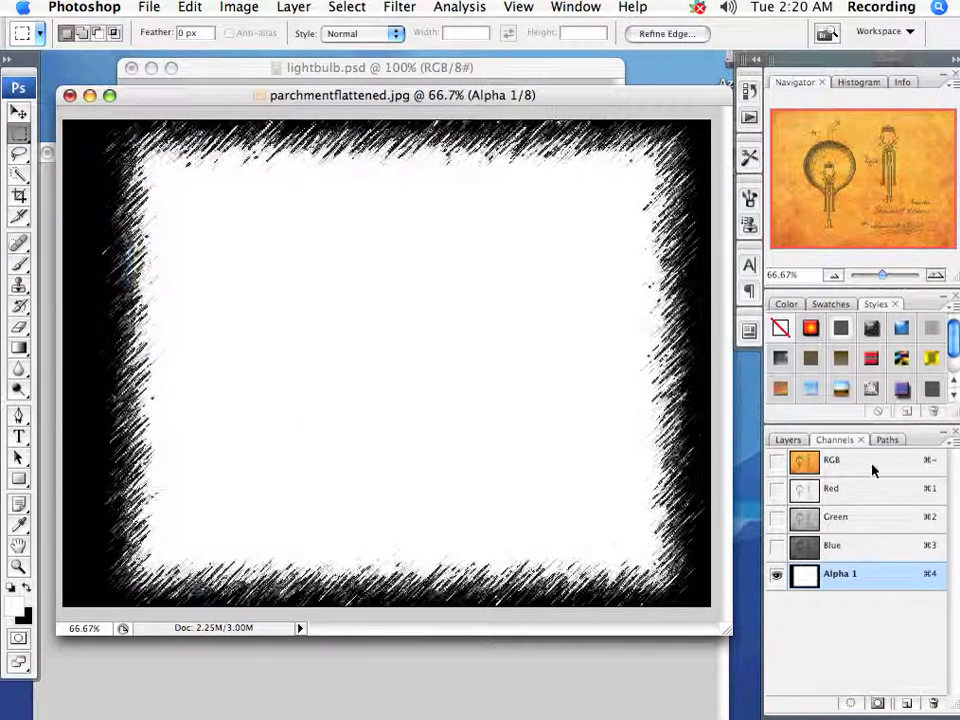
{"action": "left_click", "coordinate": [874, 464]}
{"action": "left_click", "coordinate": [196, 6]}
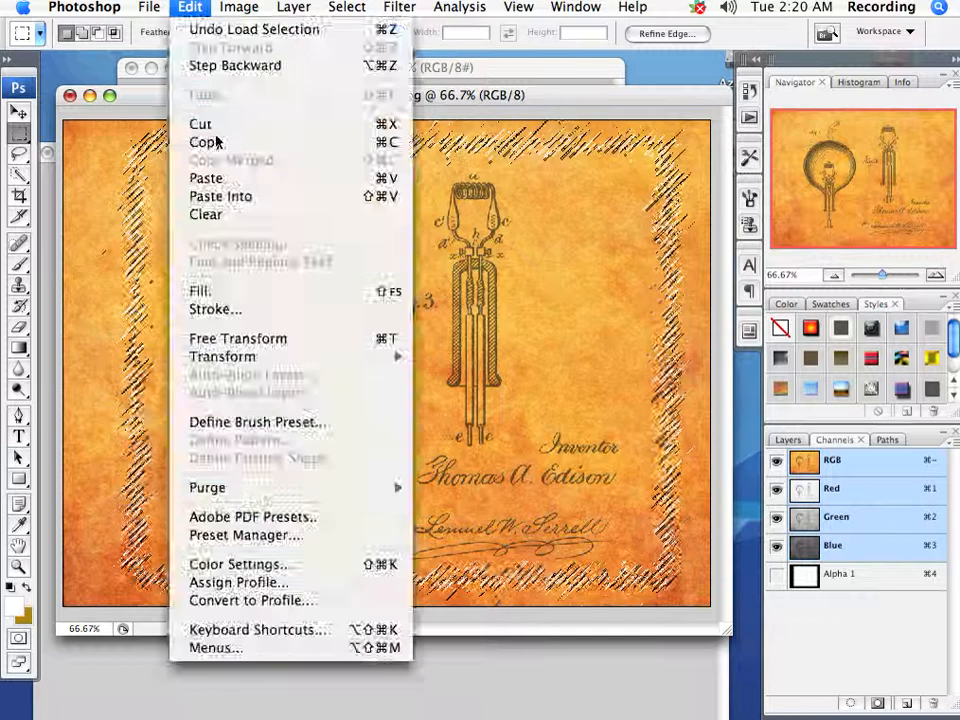
{"action": "left_click", "coordinate": [214, 143]}
Paste the parchment into background.psd, scale it to about 46%, and place it beside the bulb beneath the word IDEAS.
{"action": "left_click_drag", "start_coordinate": [172, 97], "coordinate": [350, 127]}
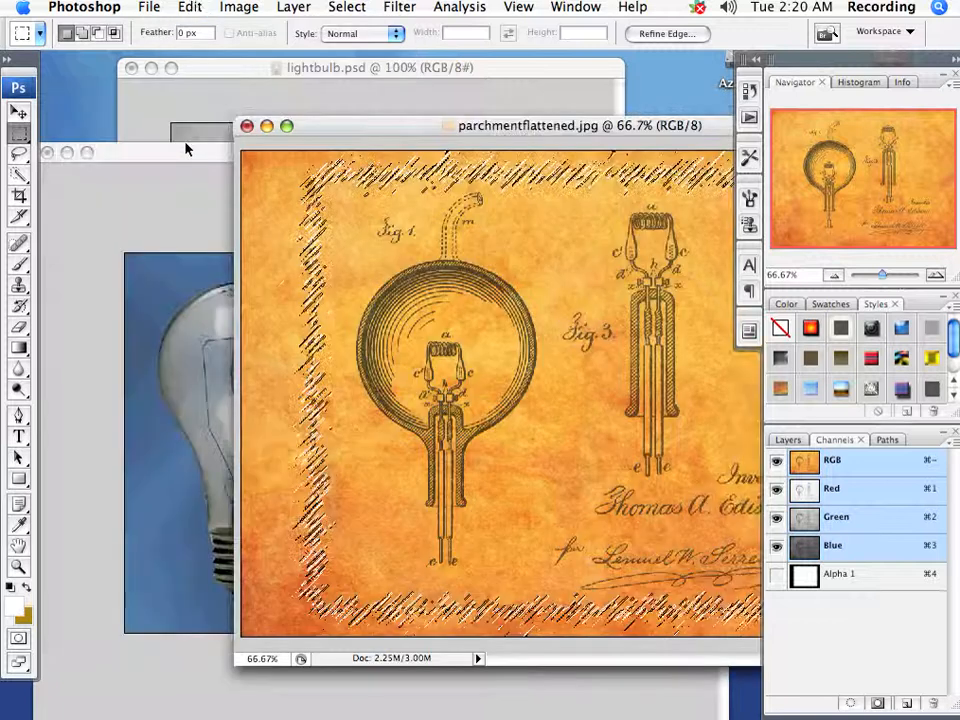
{"action": "left_click_drag", "start_coordinate": [185, 148], "coordinate": [187, 79]}
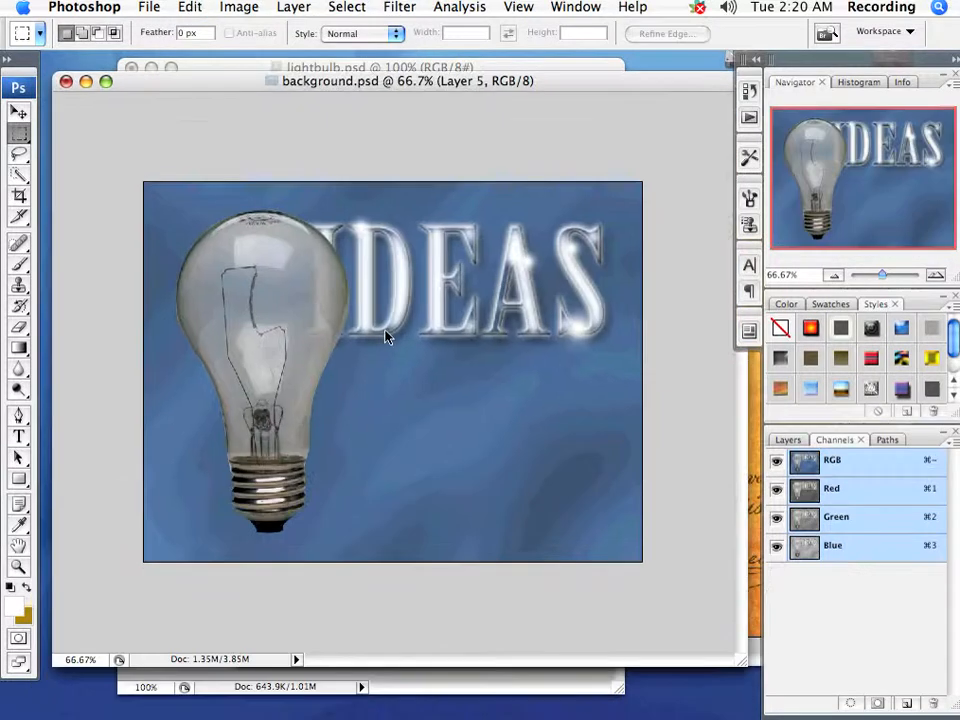
{"action": "key", "text": "super+v"}
{"action": "key", "text": "super+t"}
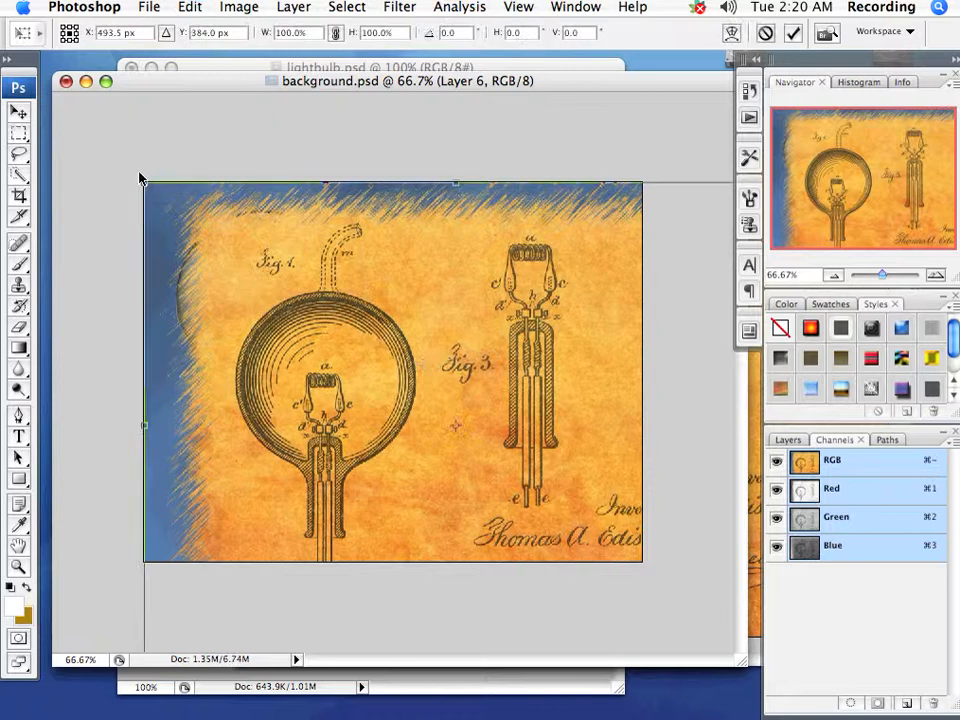
{"action": "left_click_drag", "start_coordinate": [144, 184], "coordinate": [307, 311]}
{"action": "left_click_drag", "start_coordinate": [470, 365], "coordinate": [488, 370]}
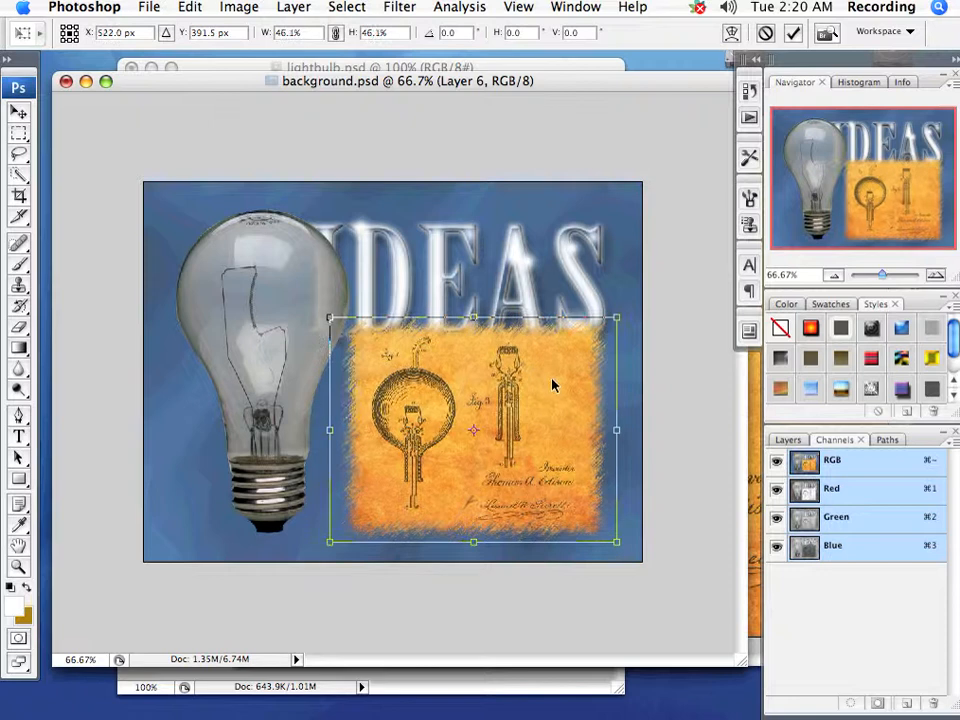
{"action": "key", "text": "Return"}
Move the parchment layer below the IDEAS text layer and above Layer 2 in the stacking order.
{"action": "key", "text": "m"}
{"action": "left_click", "coordinate": [788, 440]}
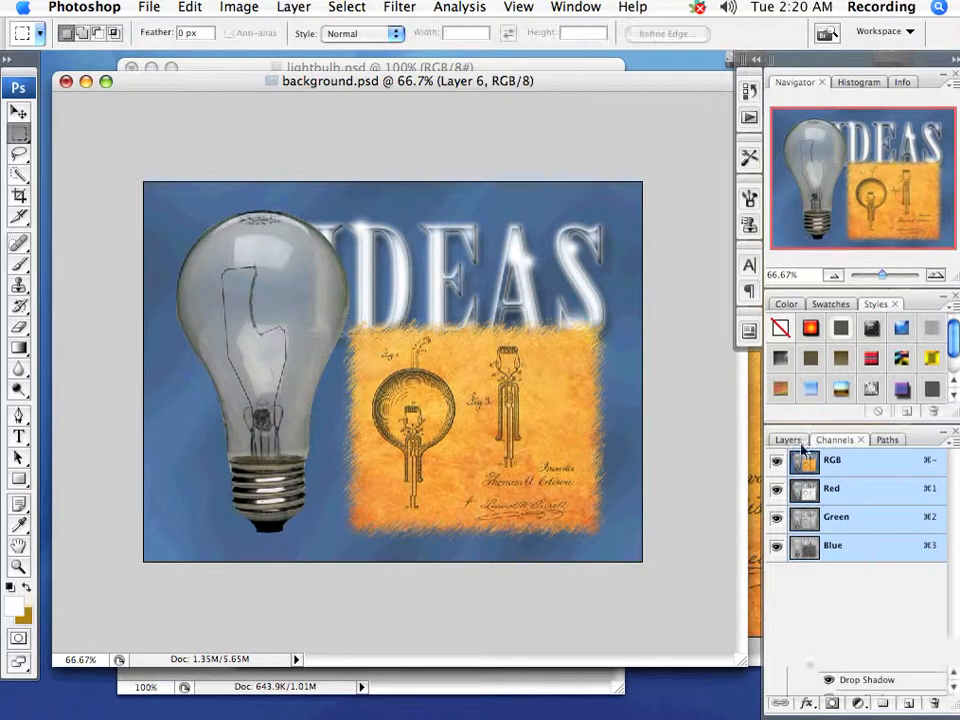
{"action": "mouse_move", "coordinate": [882, 667]}
{"action": "left_mouse_down"}
{"action": "mouse_move", "coordinate": [881, 687]}
{"action": "mouse_move", "coordinate": [886, 658]}
{"action": "left_mouse_up"}
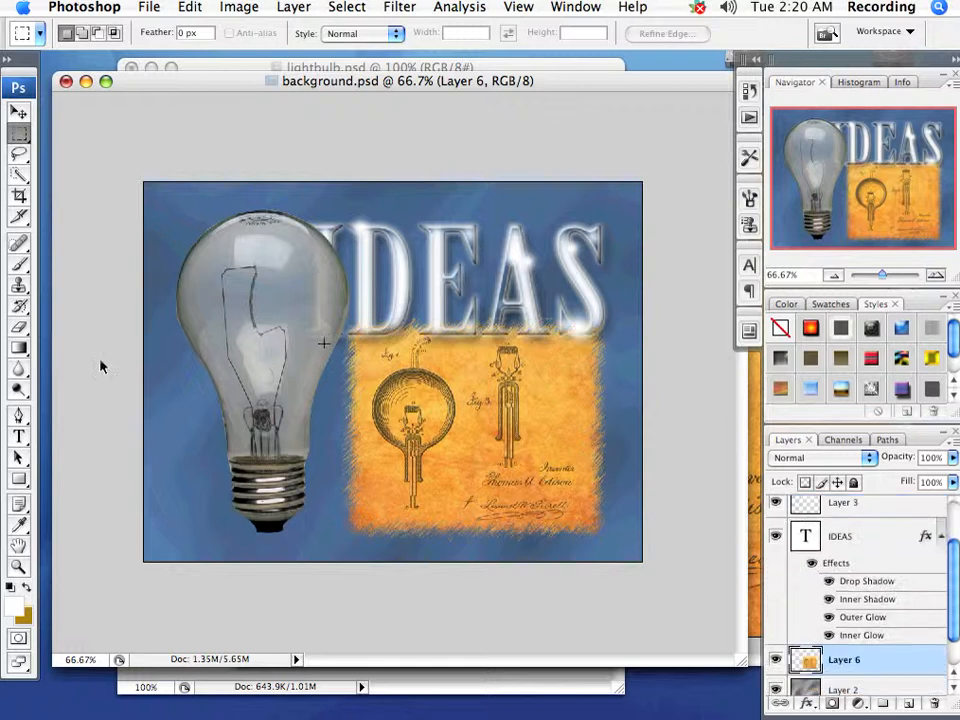
Examine the brushed edges of the parchment up close, and then the whole composition.
{"action": "key", "text": "z"}
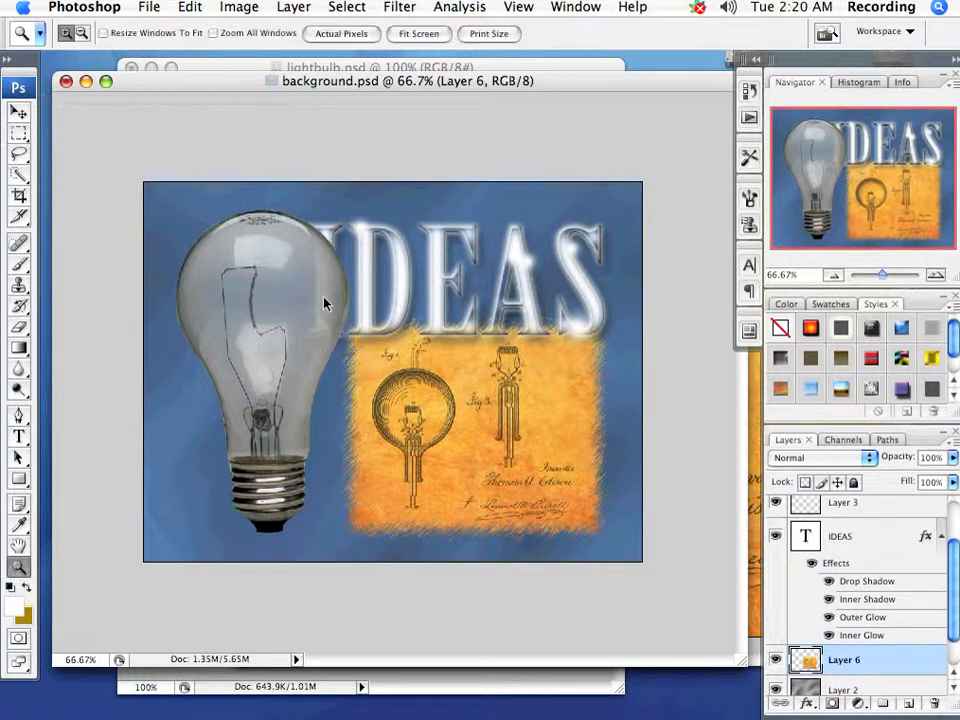
{"action": "left_click_drag", "start_coordinate": [324, 300], "coordinate": [602, 506]}
{"action": "scroll", "coordinate": [240, 308], "scroll_direction": "left", "scroll_amount": 2}
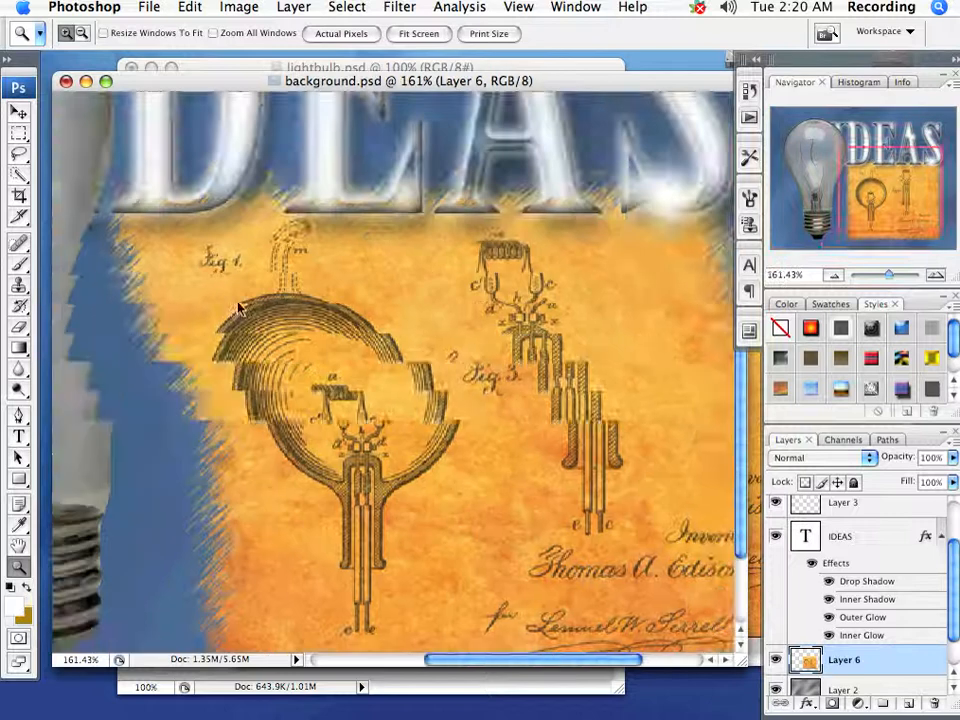
{"action": "scroll", "coordinate": [274, 347], "scroll_direction": "down", "scroll_amount": 2}
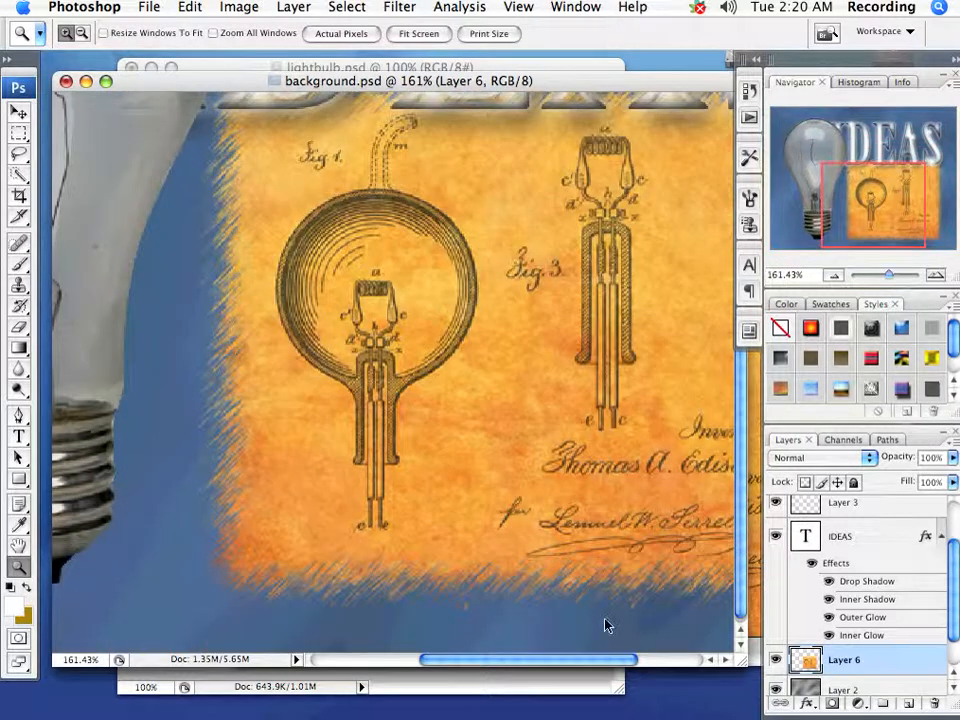
{"action": "left_click", "coordinate": [425, 318], "text": "alt"}
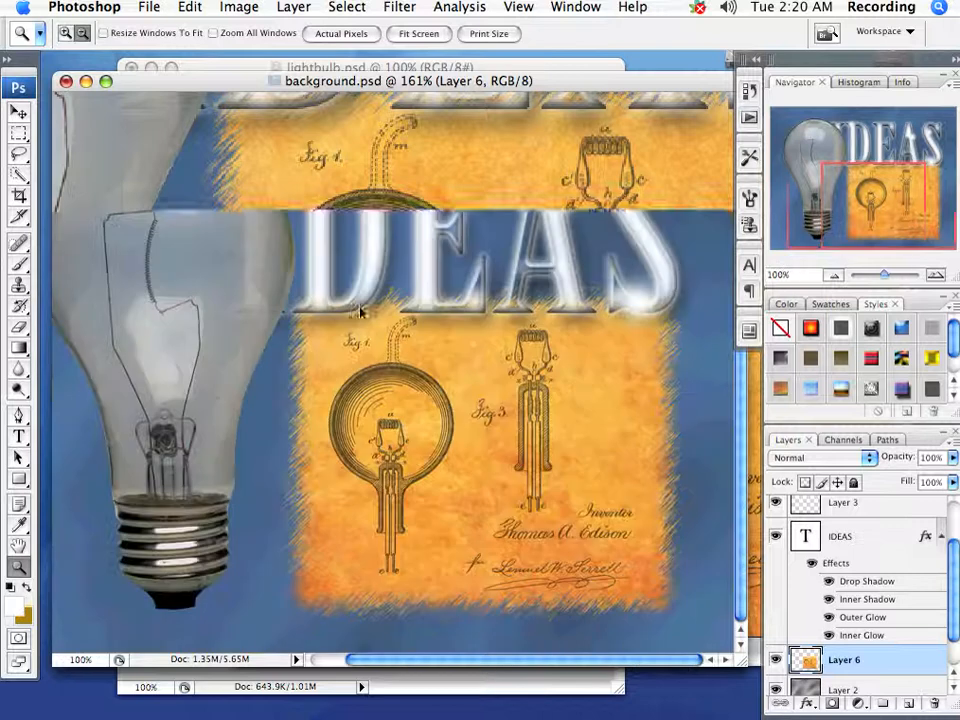
{"action": "left_click", "coordinate": [335, 341], "text": "alt"}
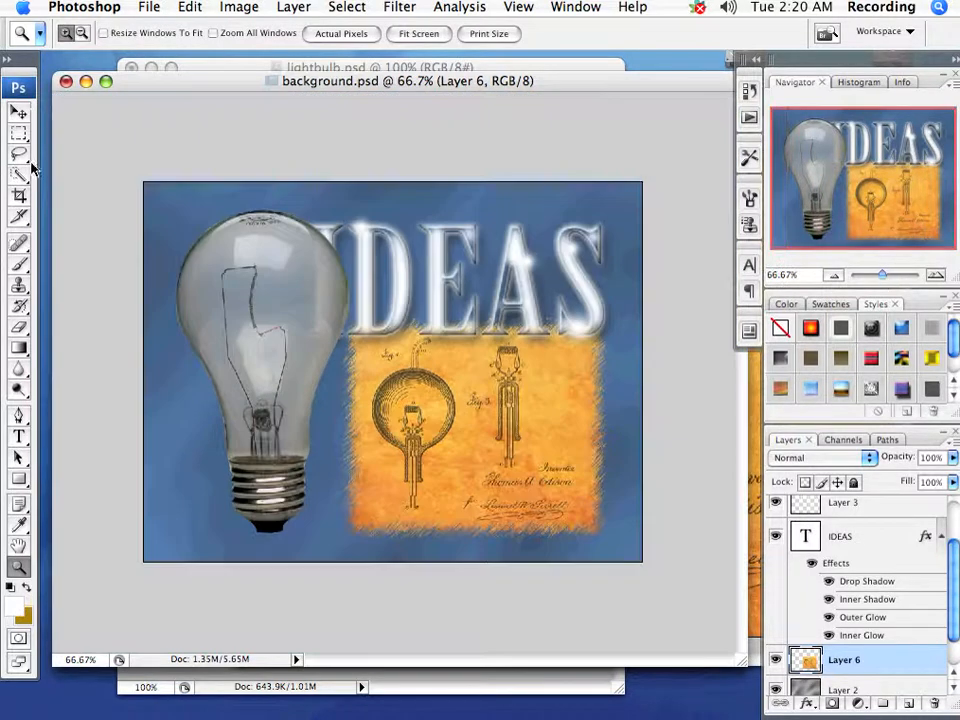
{"action": "key", "text": "v"}
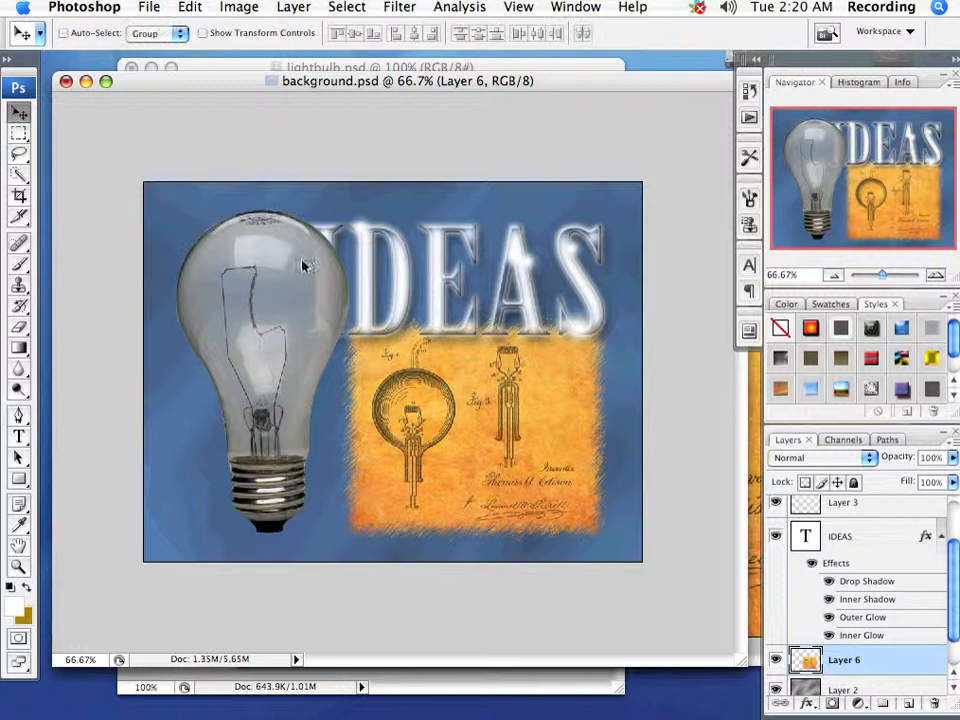